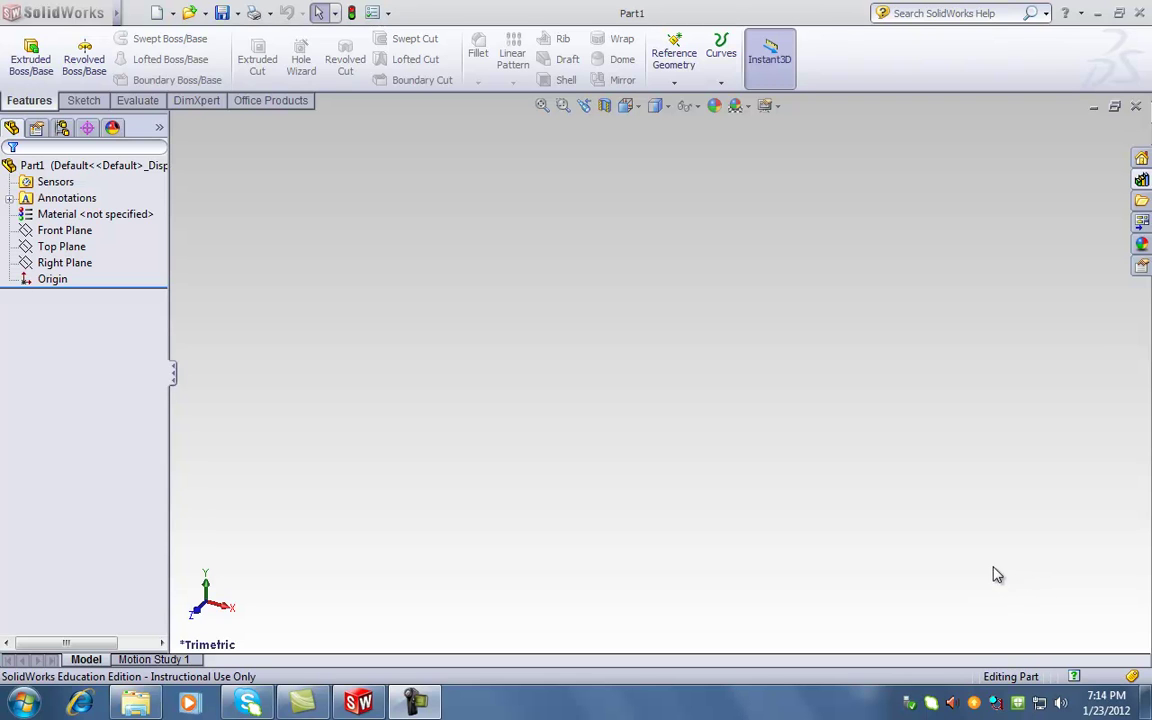
- Close the empty Part1 and create a new Part document from File > New
{"action": "left_click", "coordinate": [1136, 107]}
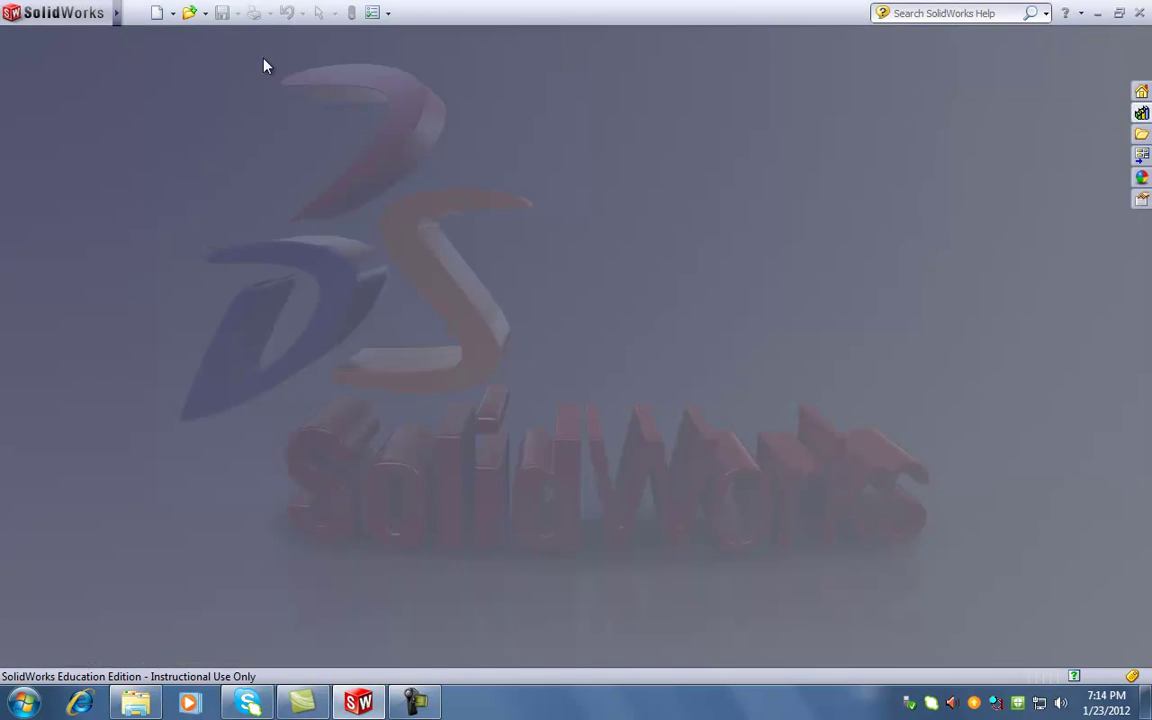
{"action": "left_click", "coordinate": [134, 14]}
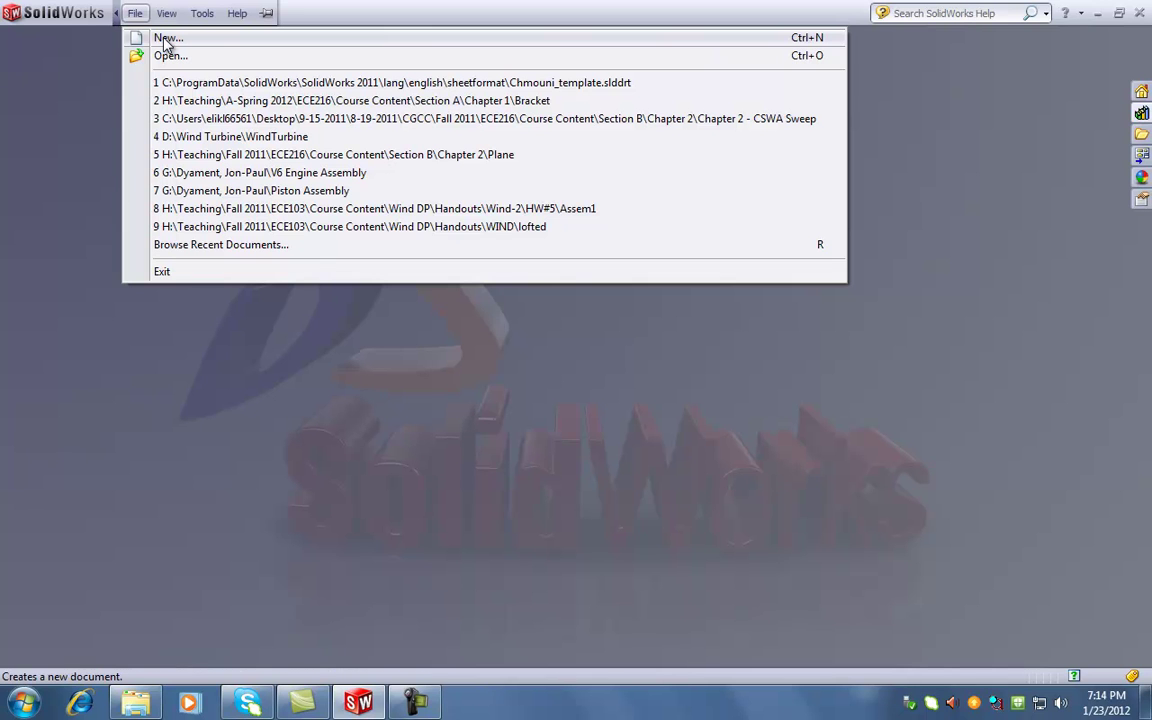
{"action": "left_click", "coordinate": [166, 40]}
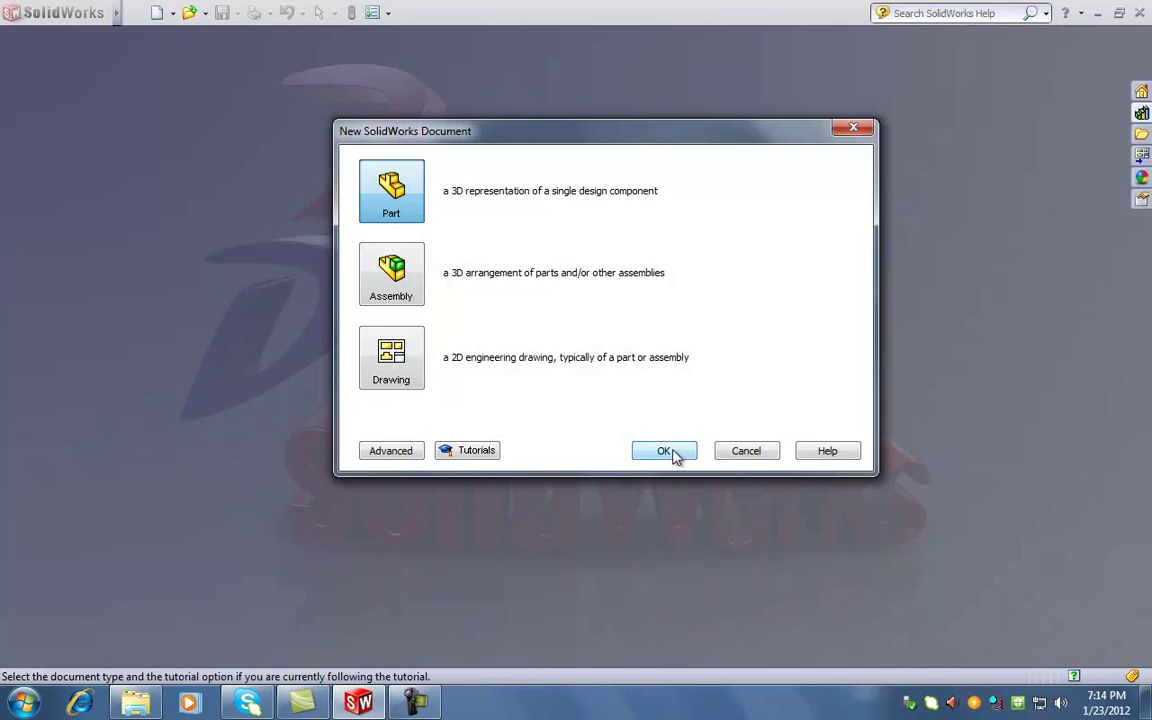
{"action": "left_click", "coordinate": [664, 451]}
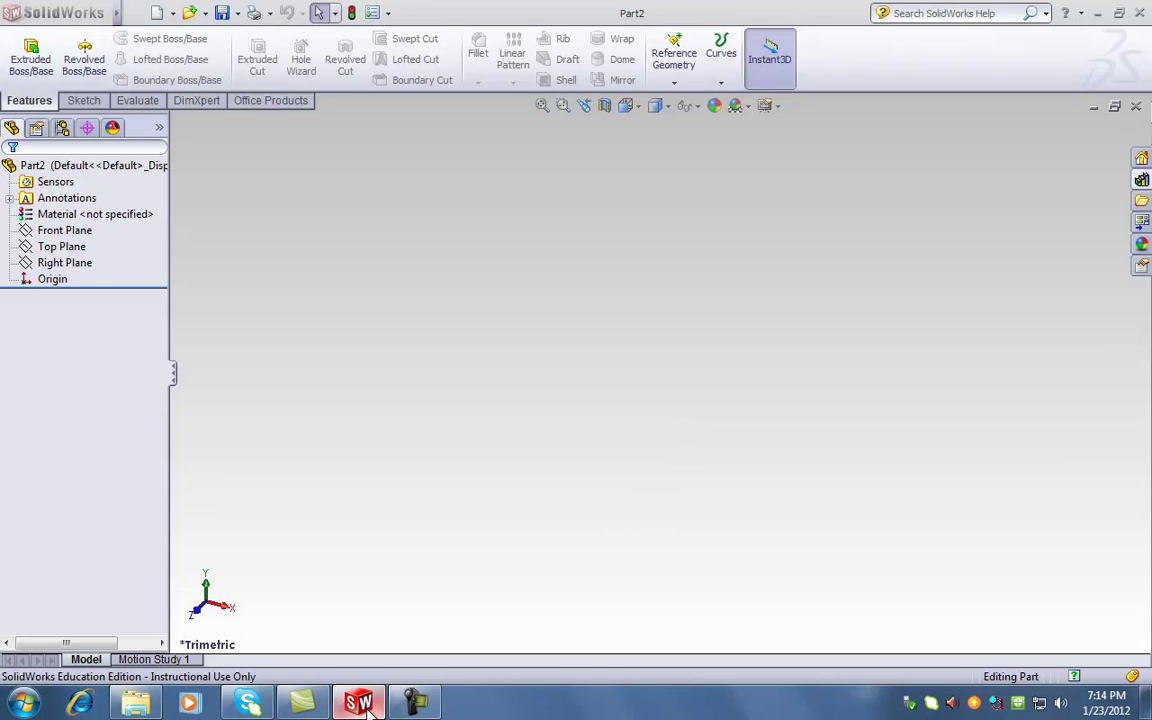
{"action": "mouse_move", "coordinate": [367, 707]}
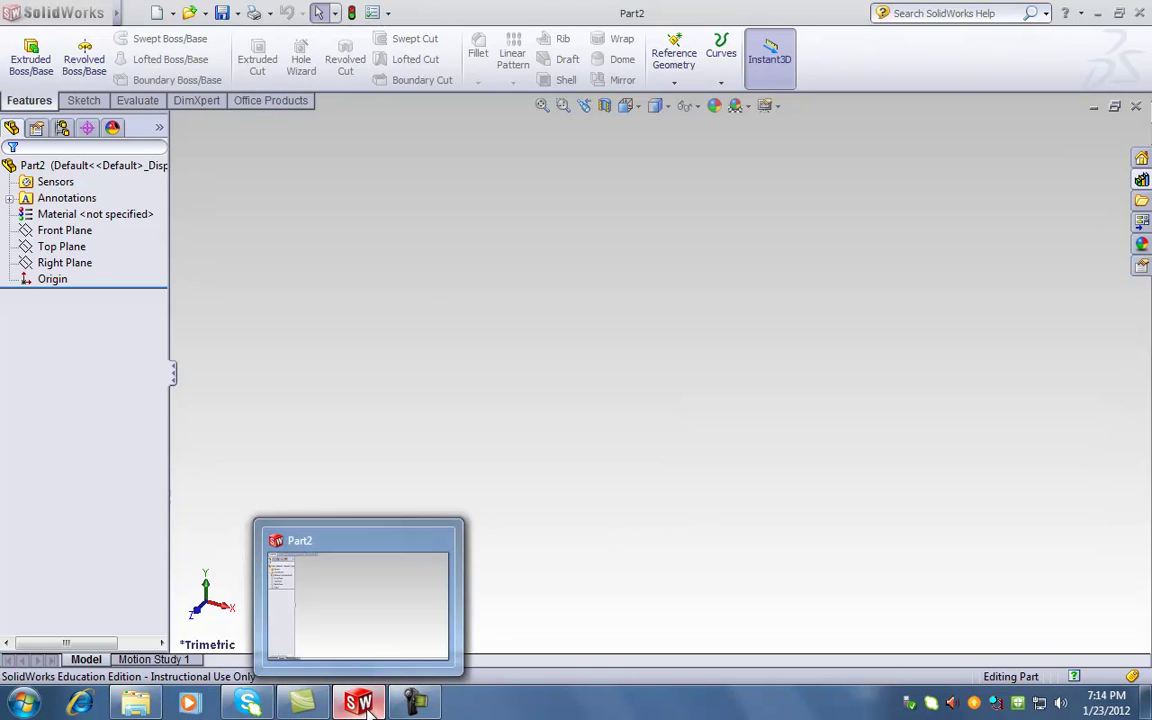
- Open and widen the SolidWorks Resources pane, then go to Tutorials > Getting Started
{"action": "left_click", "coordinate": [1142, 160]}
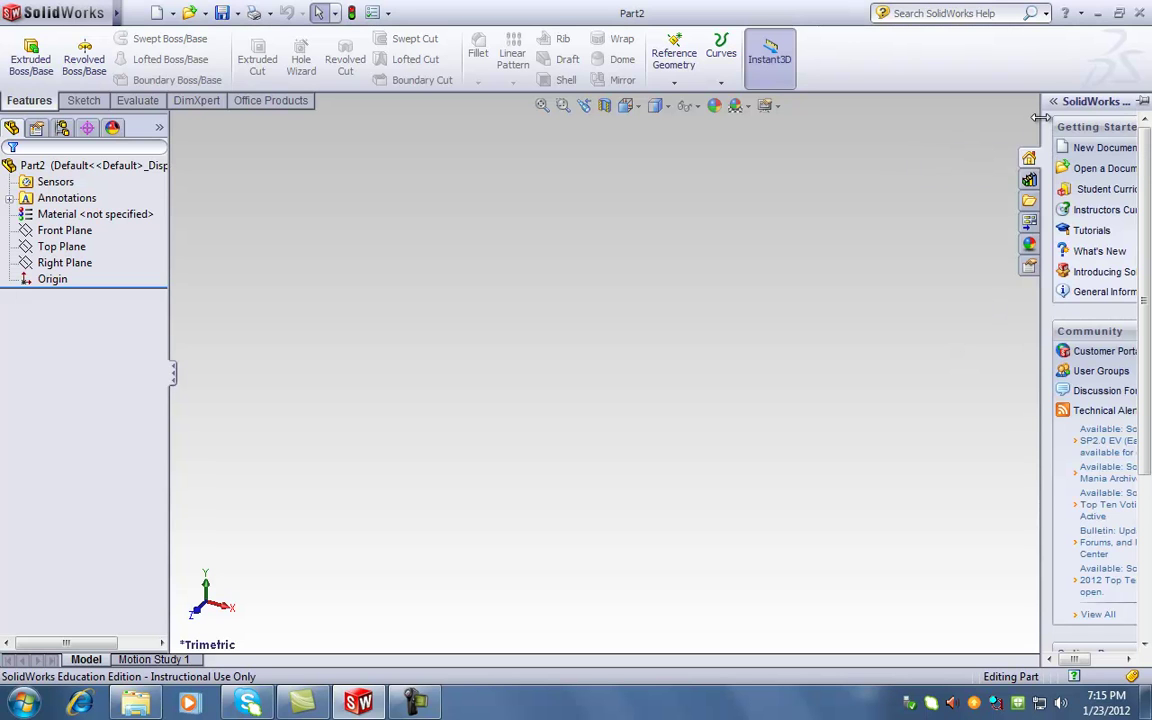
{"action": "left_click_drag", "start_coordinate": [1040, 118], "coordinate": [910, 118]}
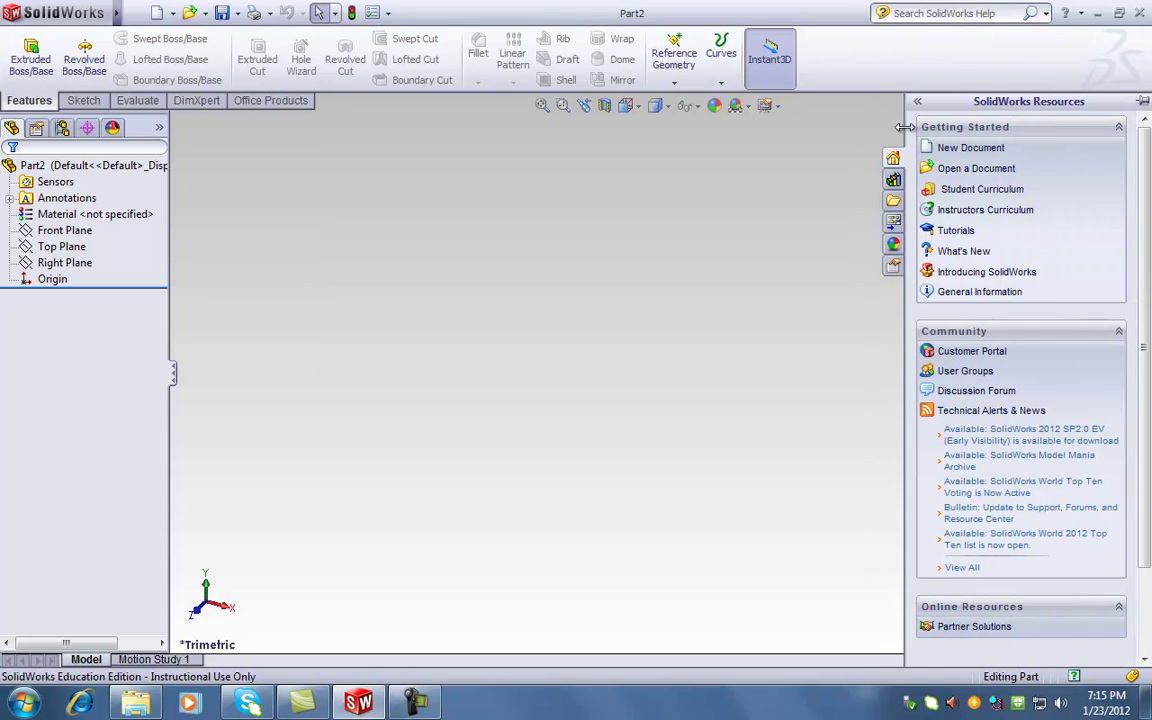
{"action": "left_click", "coordinate": [956, 231]}
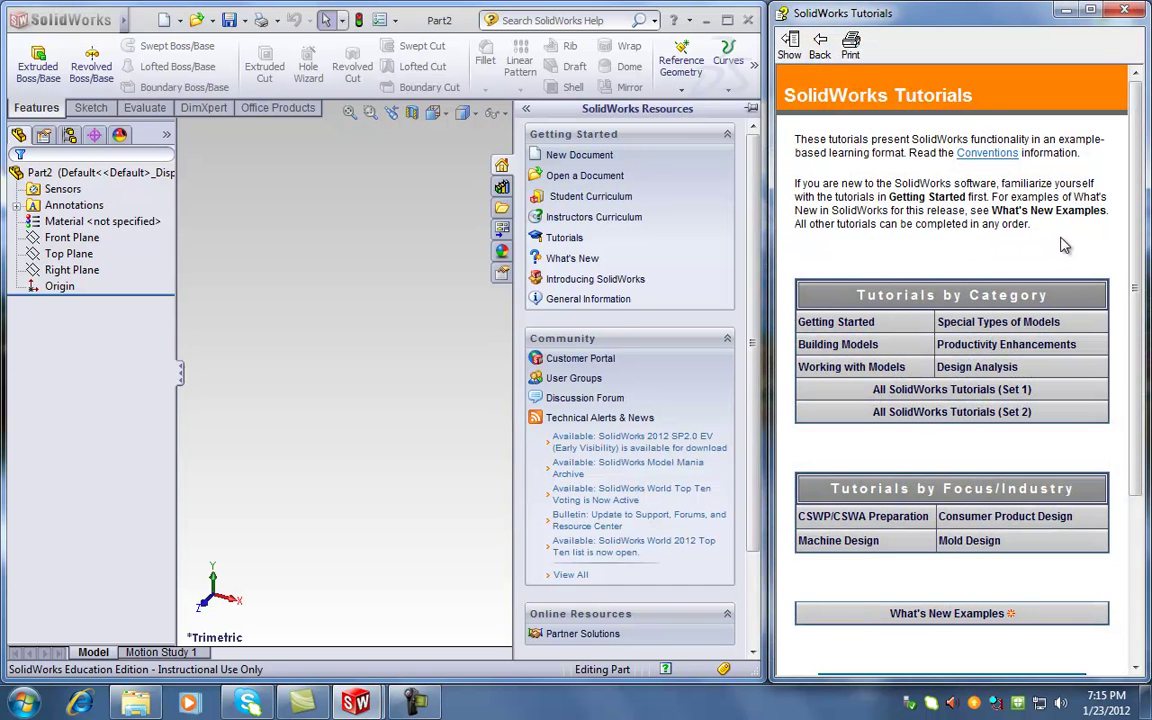
{"action": "scroll", "coordinate": [1075, 244], "scroll_direction": "down", "scroll_amount": 2}
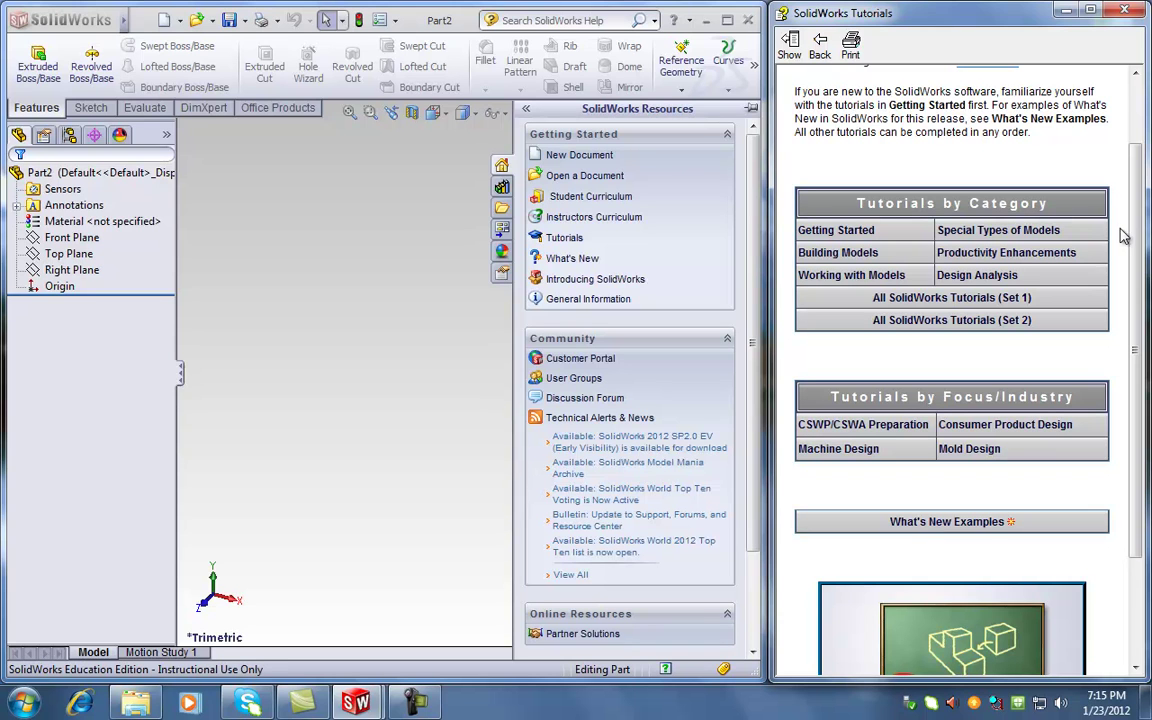
{"action": "left_click", "coordinate": [857, 232]}
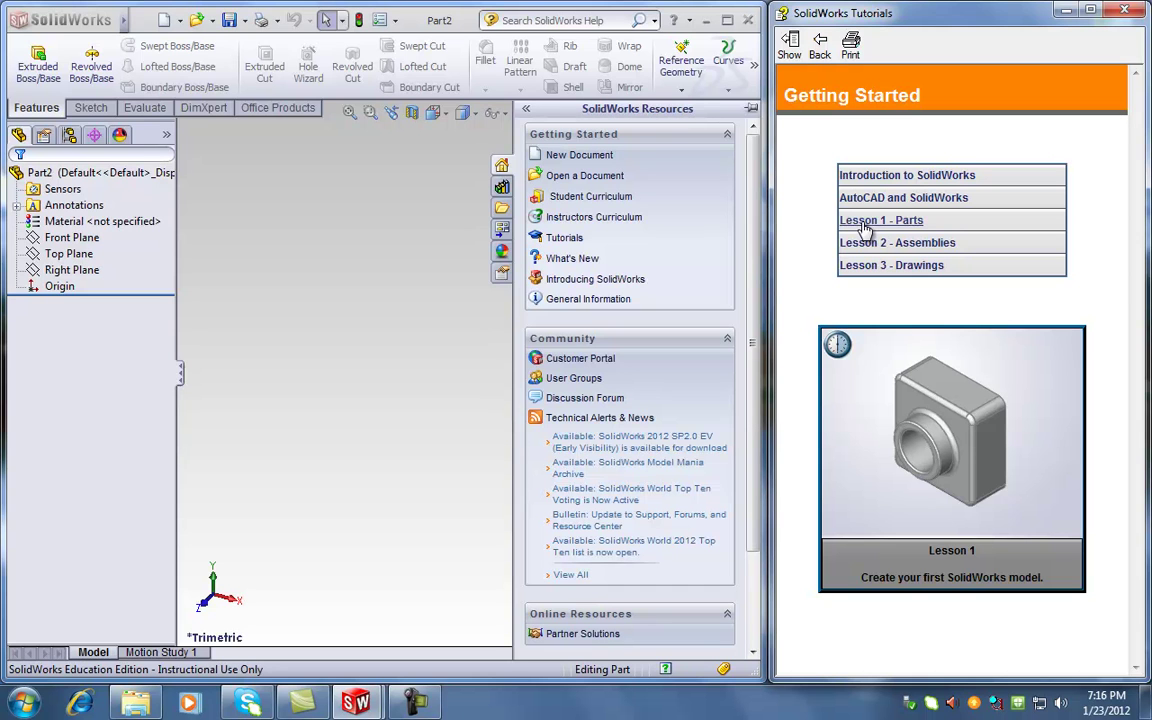
- Close the Tutorials window and collapse the Resources pane, leaving blank Part2
{"action": "left_click", "coordinate": [1126, 10]}
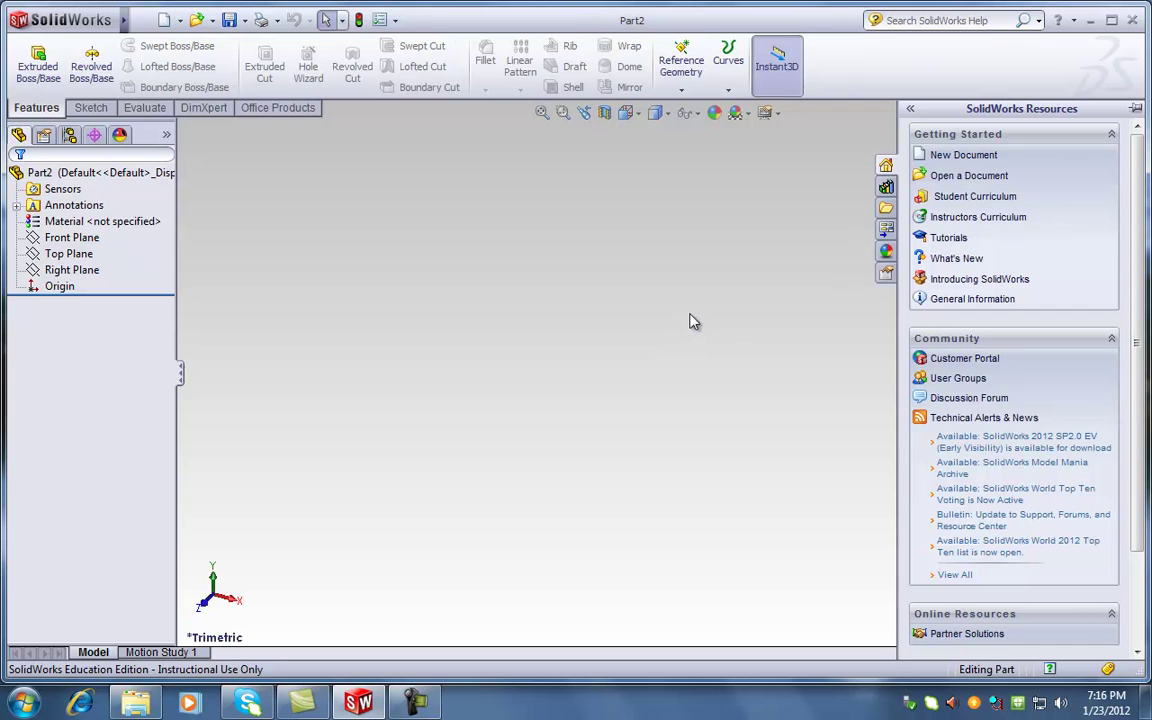
{"action": "left_click", "coordinate": [772, 250]}
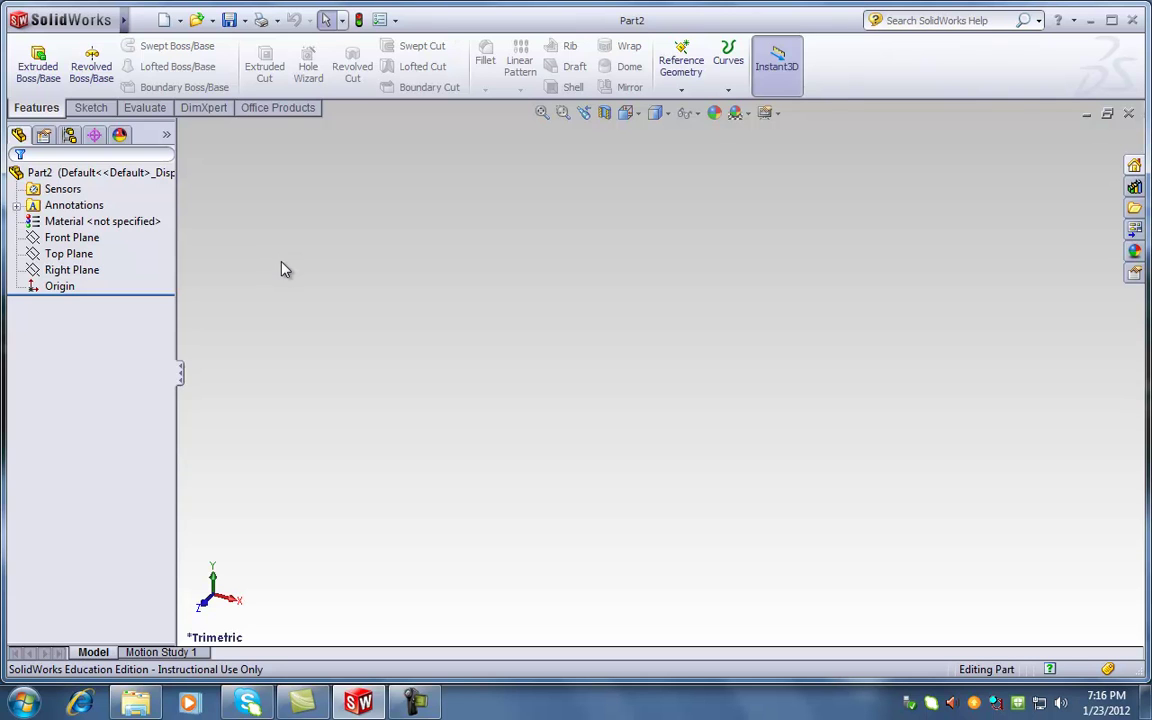
- Select Front Plane, then open ENGINE-BASE.pdf from V6 Engine > PARTS DRAWINGS in Explorer
{"action": "left_click", "coordinate": [80, 240]}
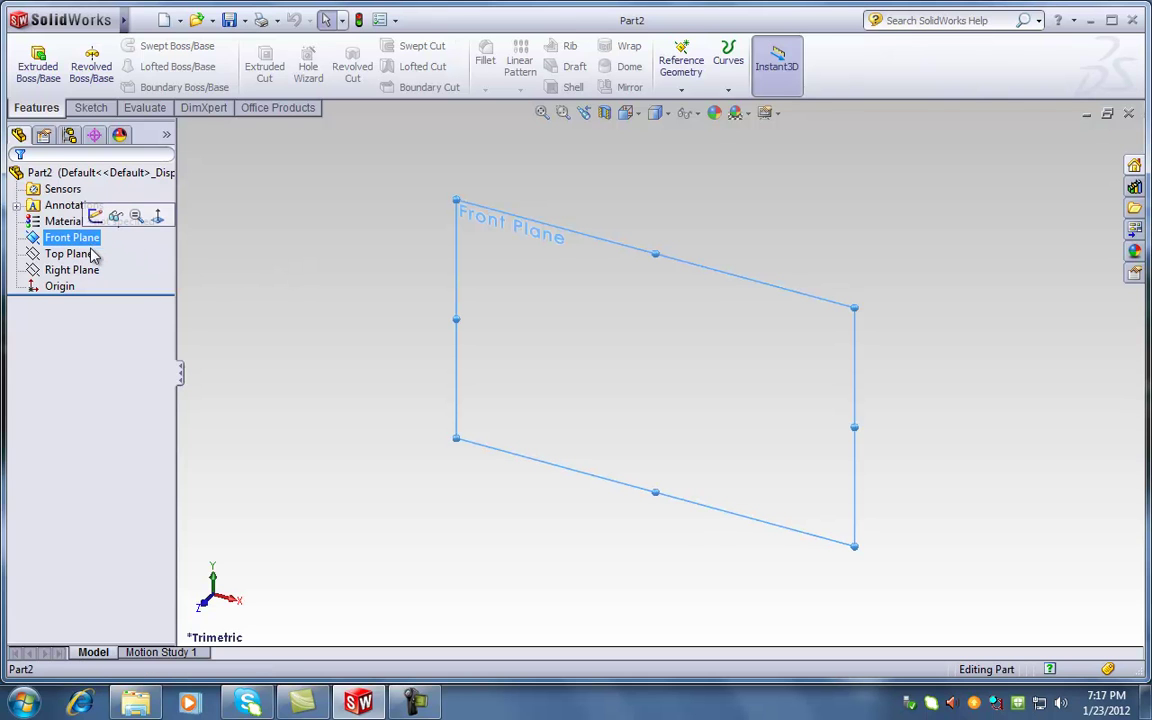
{"action": "key", "text": "alt+Tab"}
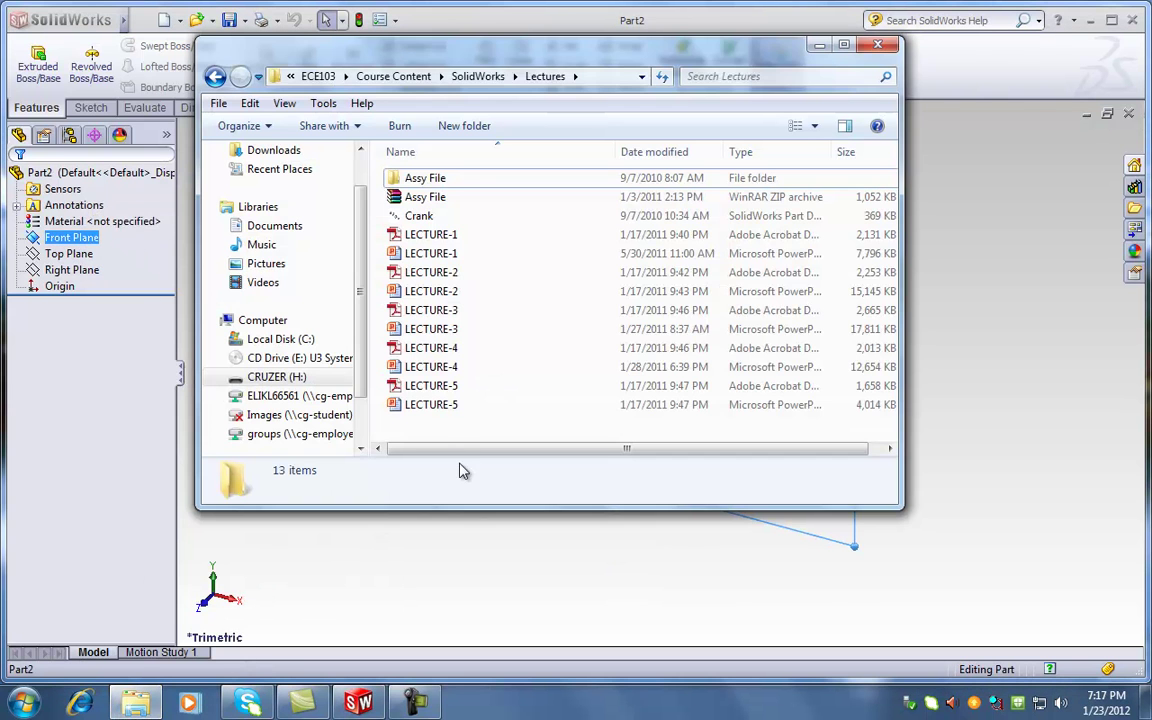
{"action": "left_click", "coordinate": [213, 80]}
{"action": "double_click", "coordinate": [425, 216]}
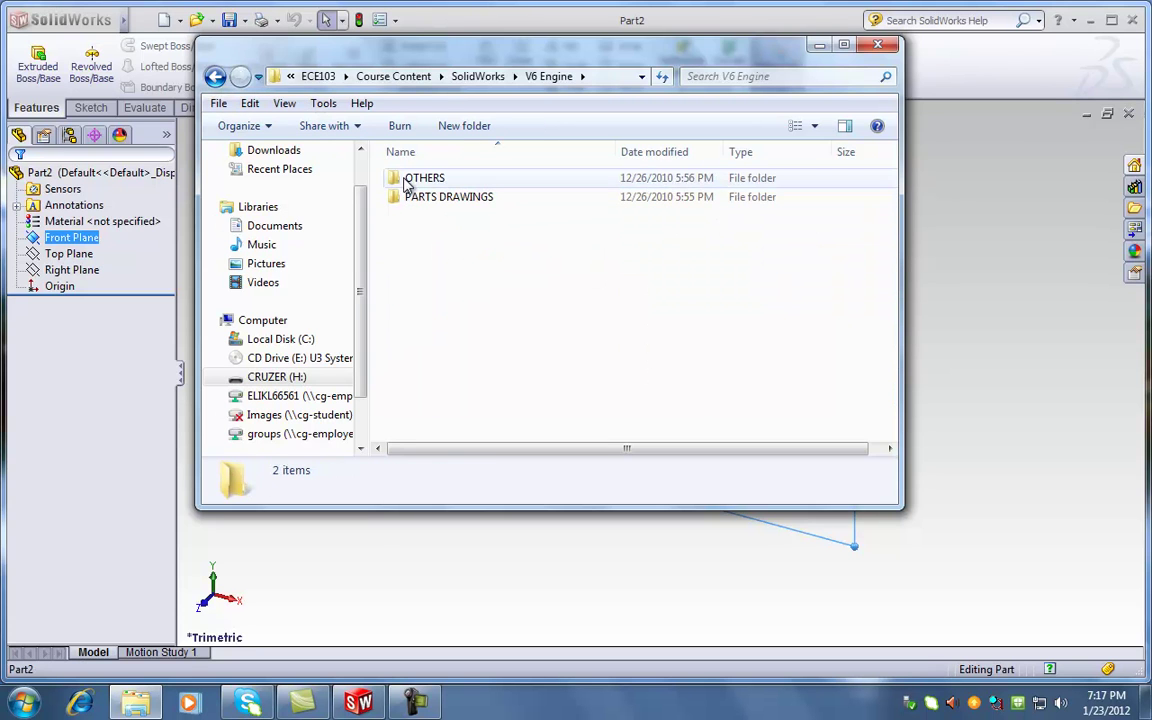
{"action": "double_click", "coordinate": [418, 196]}
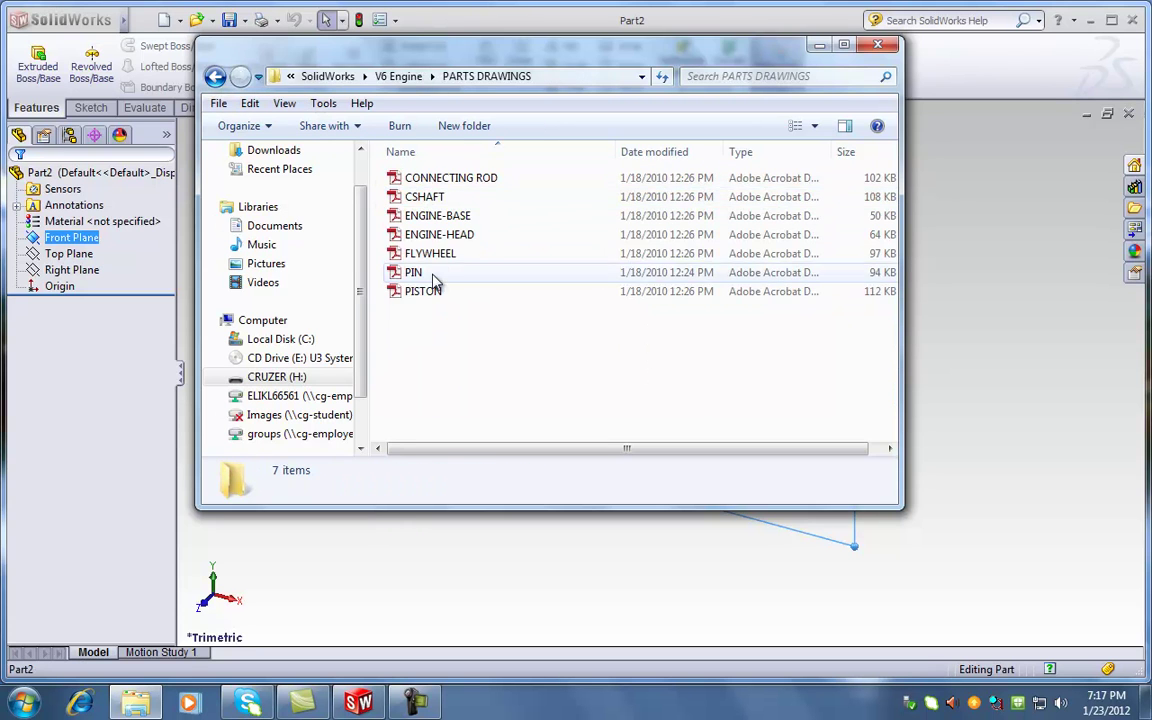
{"action": "double_click", "coordinate": [438, 216]}
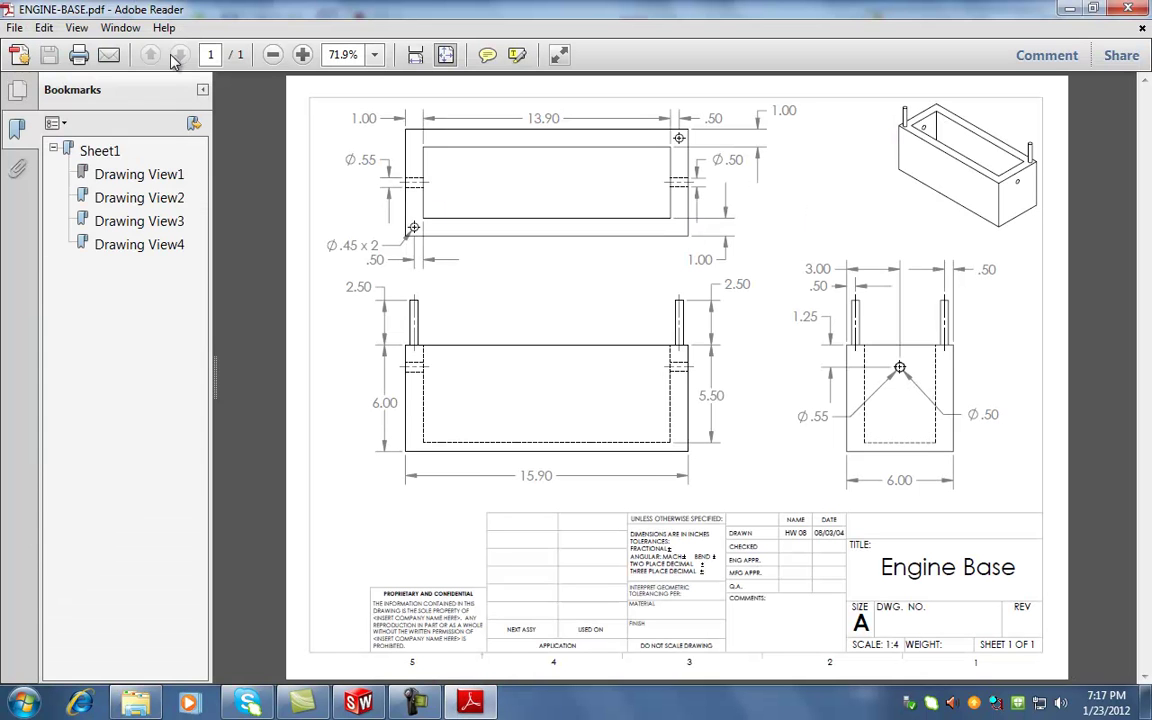
- Collapse Adobe Reader's Bookmarks panel to show the full Engine Base drawing
{"action": "left_click", "coordinate": [200, 90]}
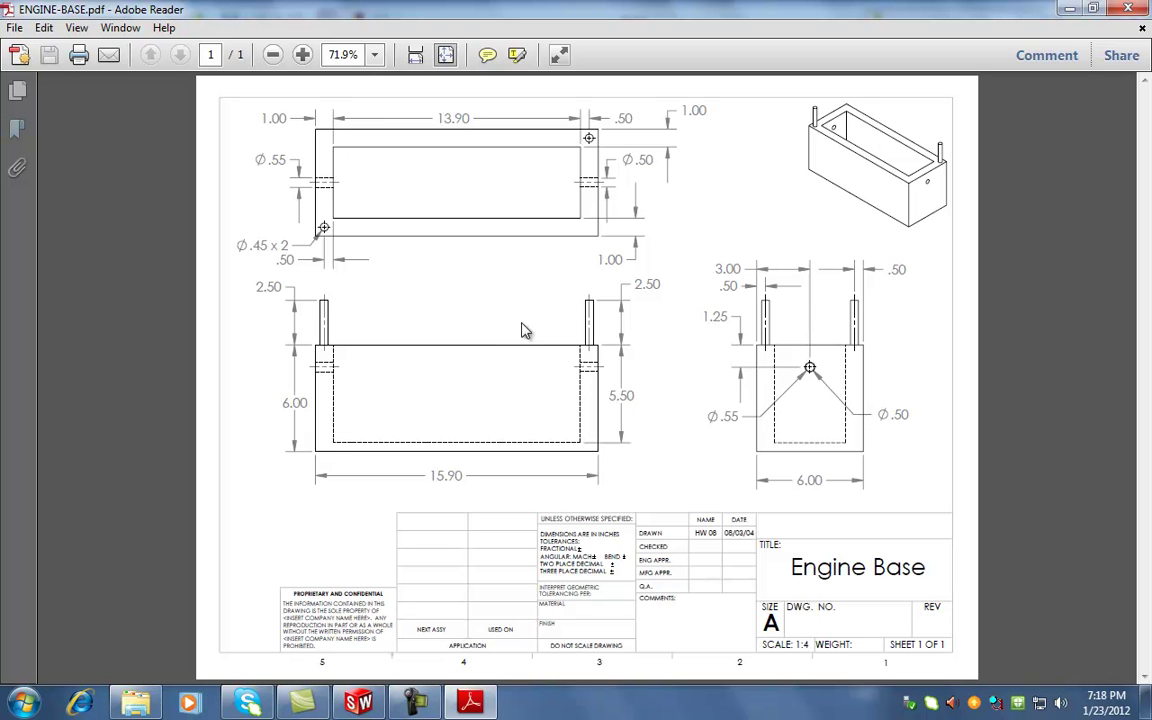
- Minimize Adobe Reader and Explorer, and set the SolidWorks view to *Front
{"action": "left_click", "coordinate": [1067, 10]}
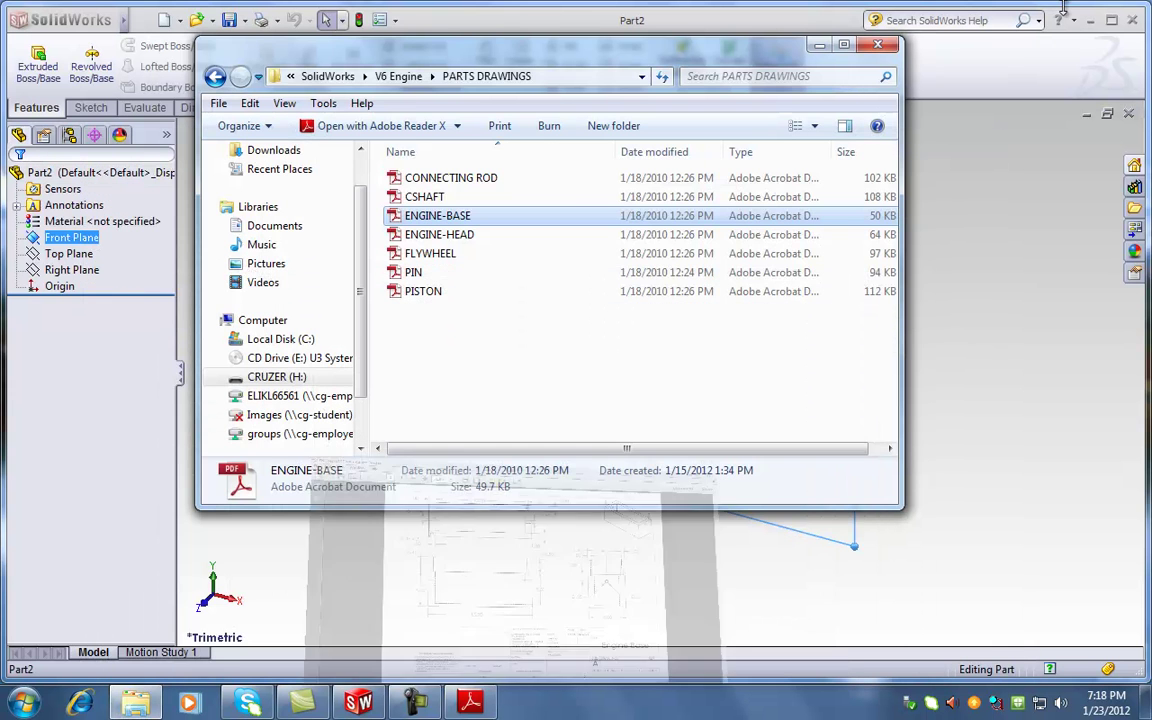
{"action": "left_click", "coordinate": [745, 30]}
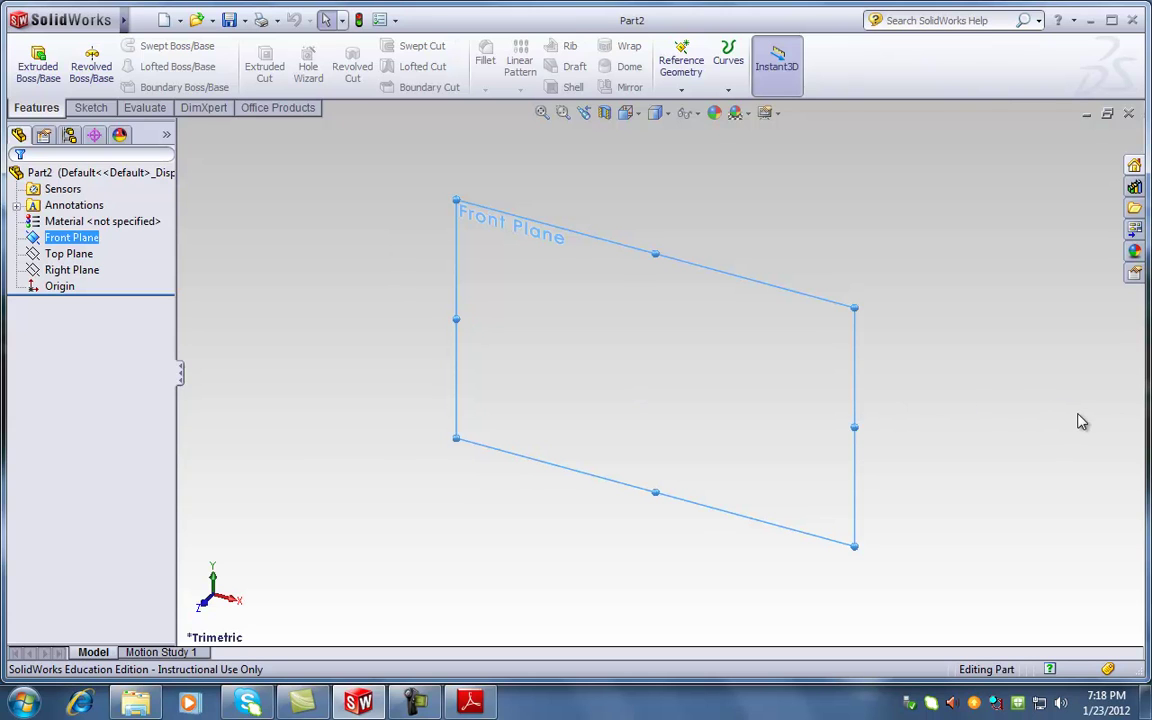
{"action": "key", "text": "space"}
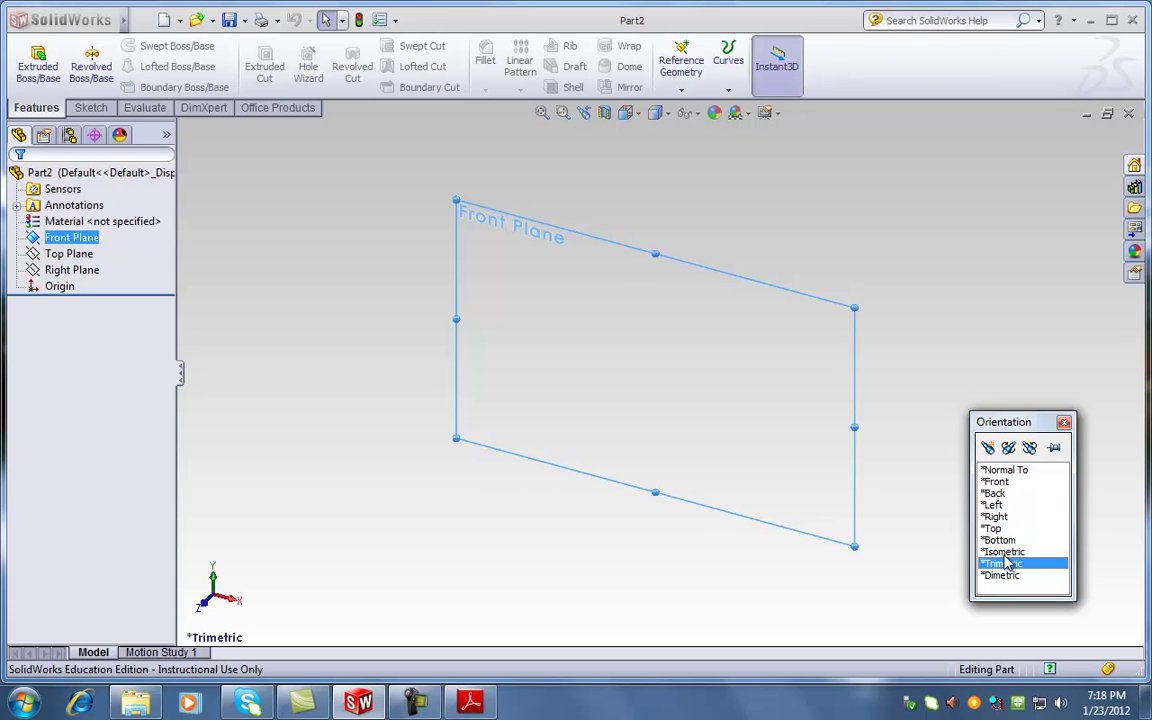
{"action": "left_click", "coordinate": [1010, 481]}
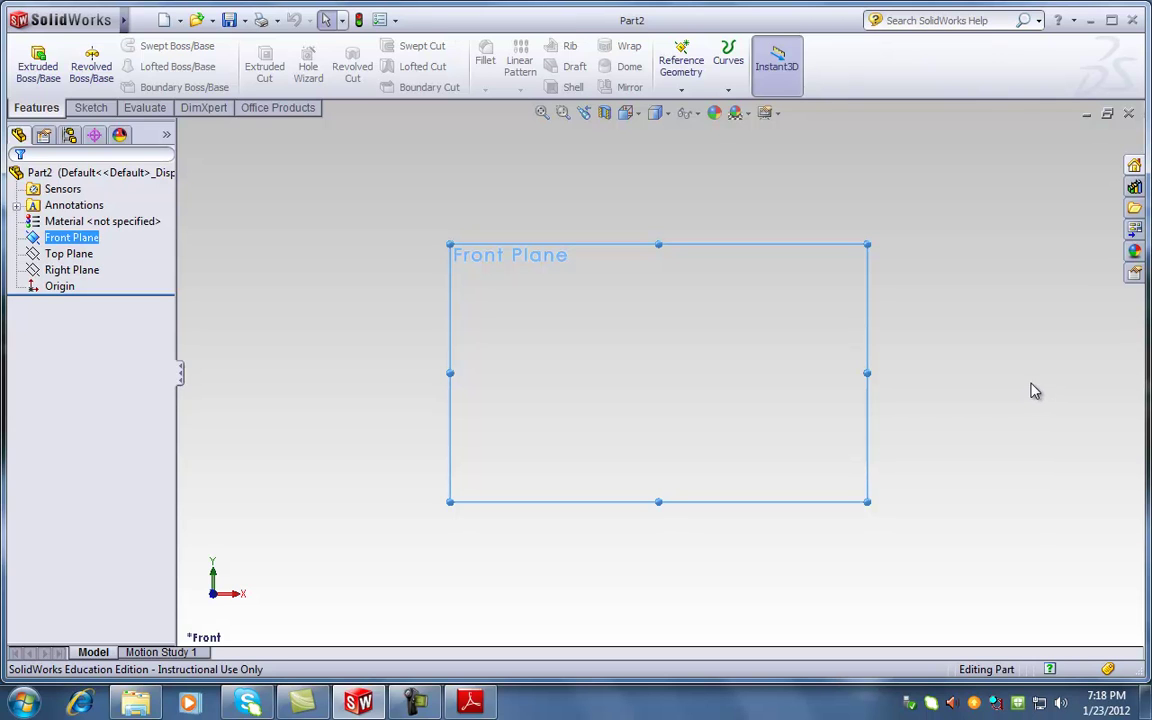
- Draw a corner rectangle on Front Plane from the origin to about 5.31 × 2.83 in
{"action": "left_click", "coordinate": [98, 111]}
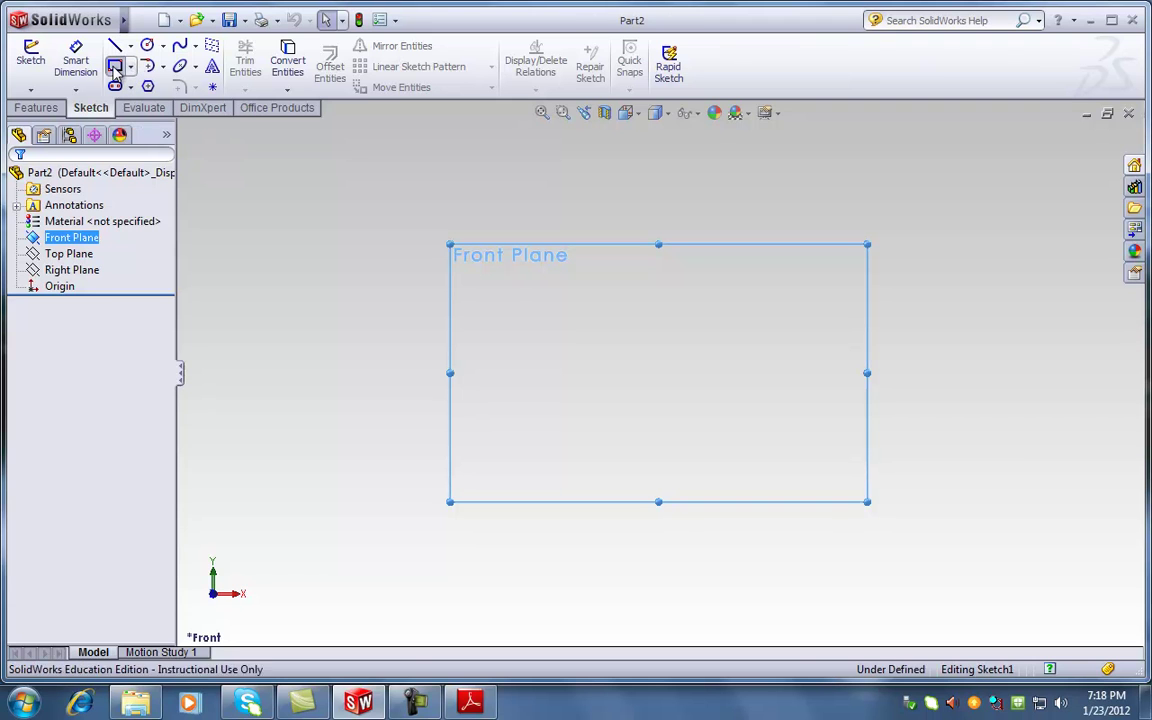
{"action": "left_click", "coordinate": [115, 68]}
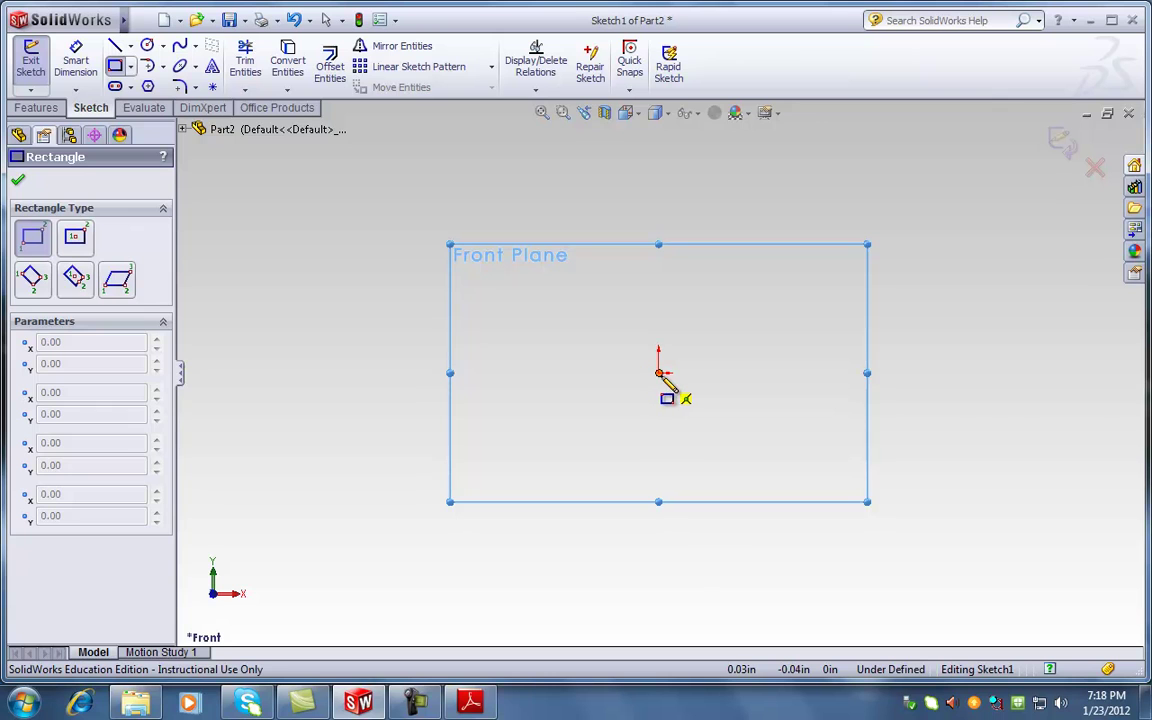
{"action": "mouse_move", "coordinate": [658, 373]}
{"action": "left_mouse_down"}
{"action": "mouse_move", "coordinate": [866, 254]}
{"action": "mouse_move", "coordinate": [950, 182]}
{"action": "left_mouse_up"}
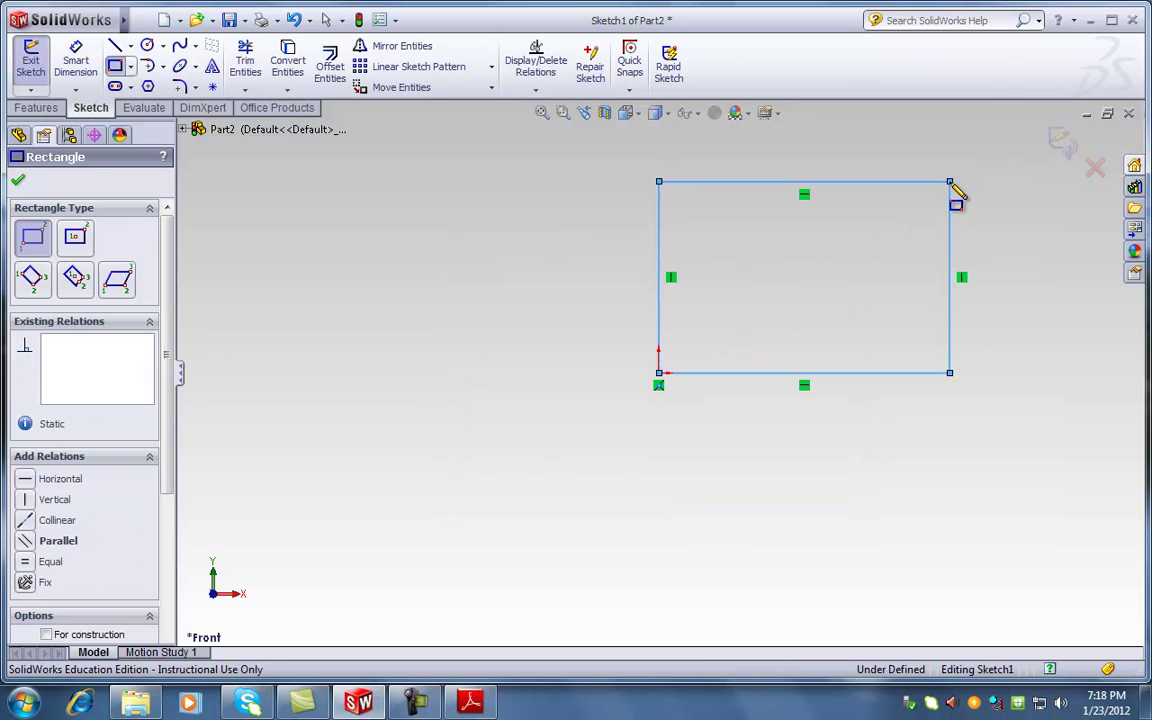
{"action": "left_click", "coordinate": [19, 183]}
{"action": "key", "text": "ctrl+z"}
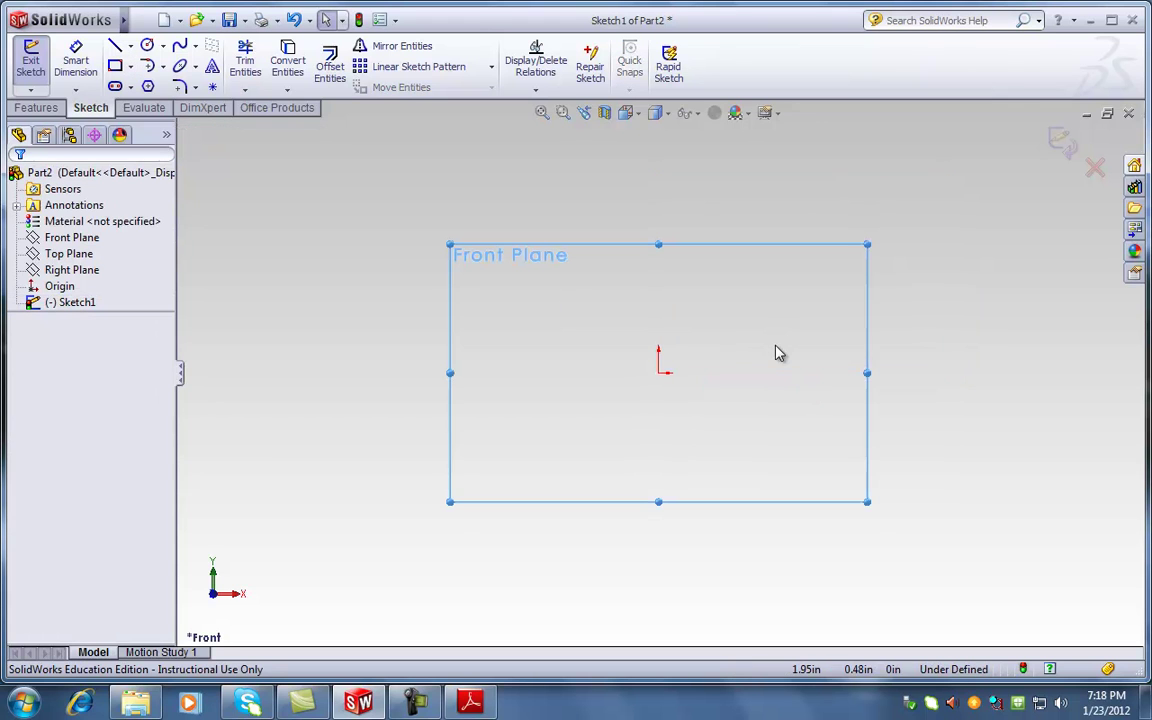
{"action": "left_click", "coordinate": [119, 68]}
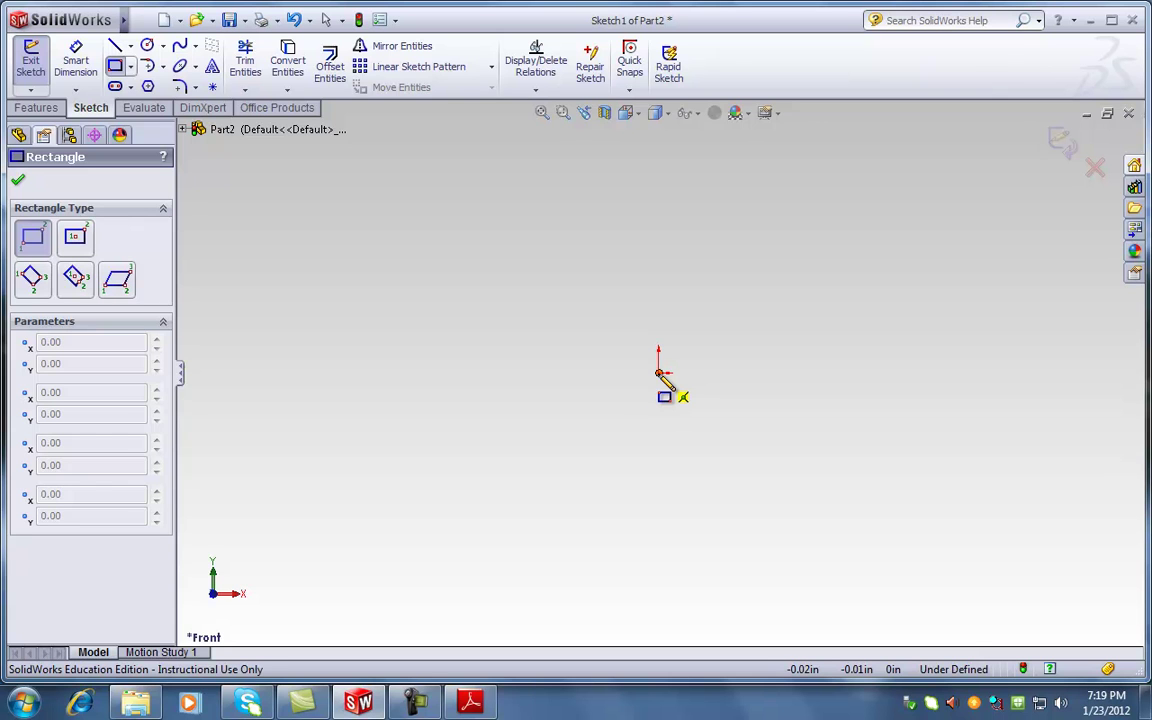
{"action": "left_click", "coordinate": [658, 373]}
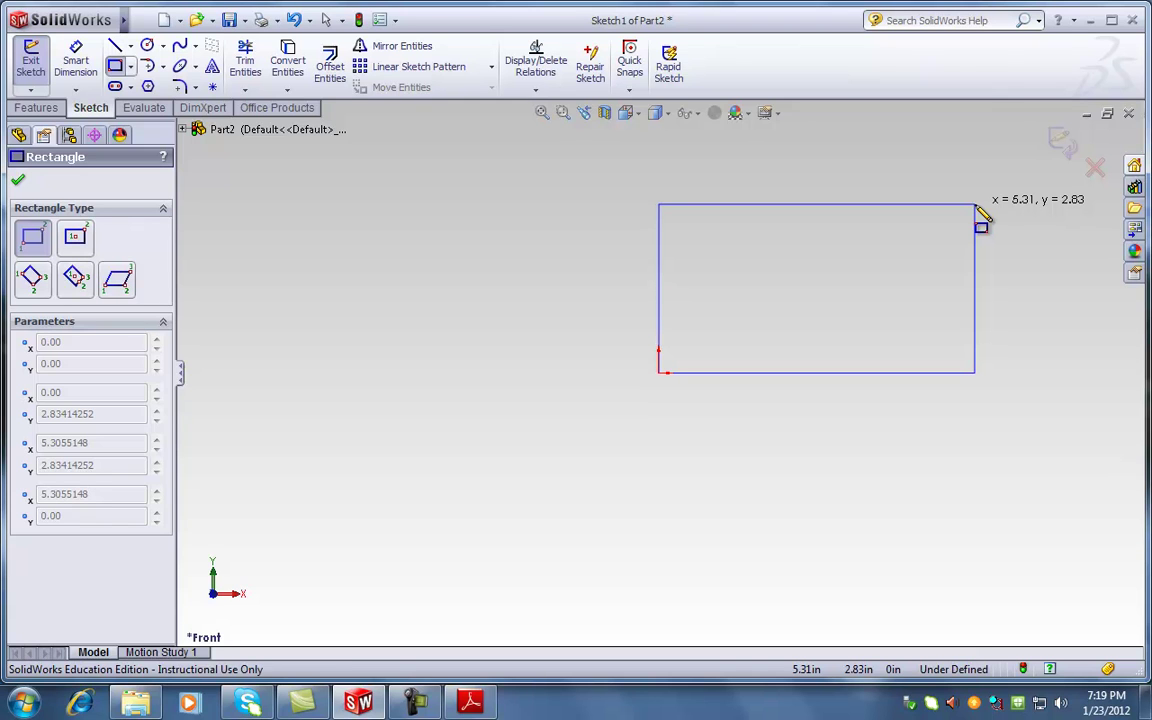
{"action": "left_click", "coordinate": [977, 206]}
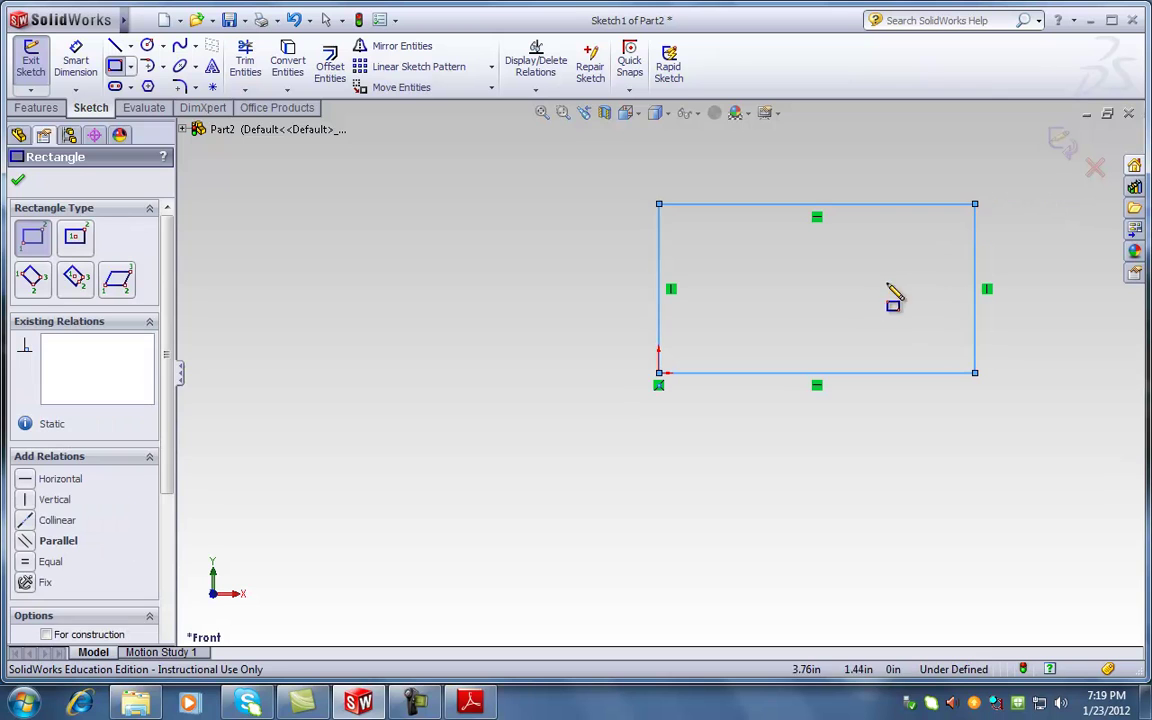
- Exit the Rectangle tool and zoom to fit the rectangle in the graphics area
{"action": "key", "text": "Escape"}
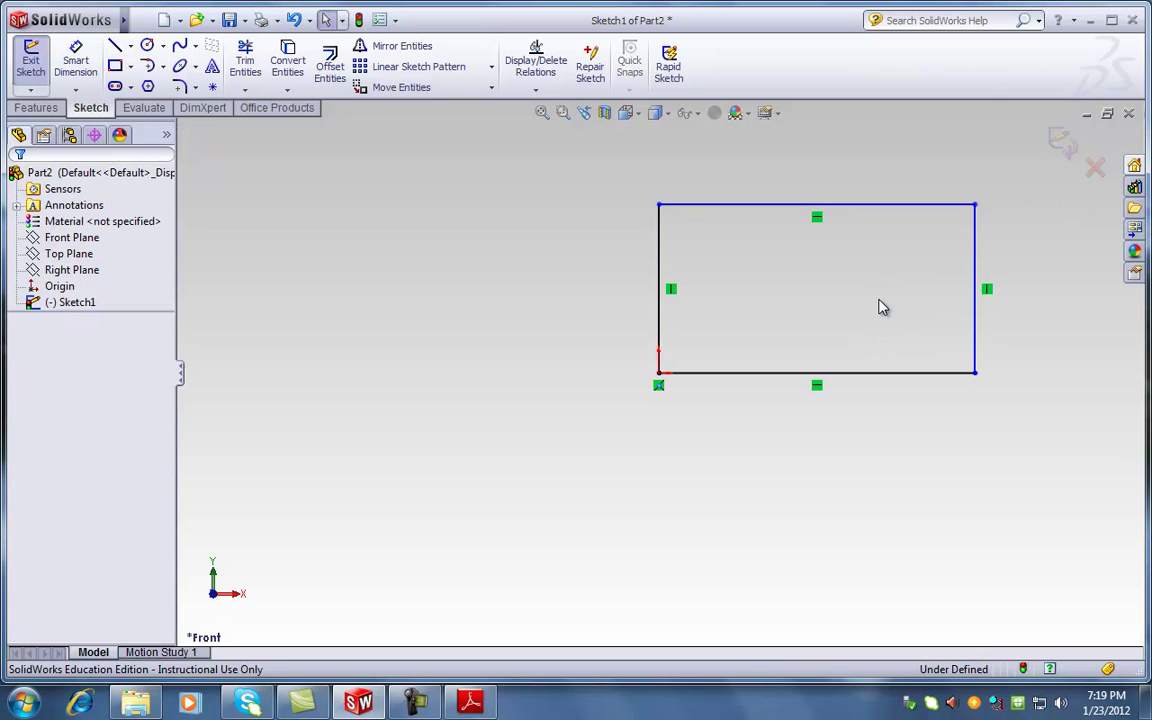
{"action": "key", "text": "z"}
{"action": "key", "text": "f"}
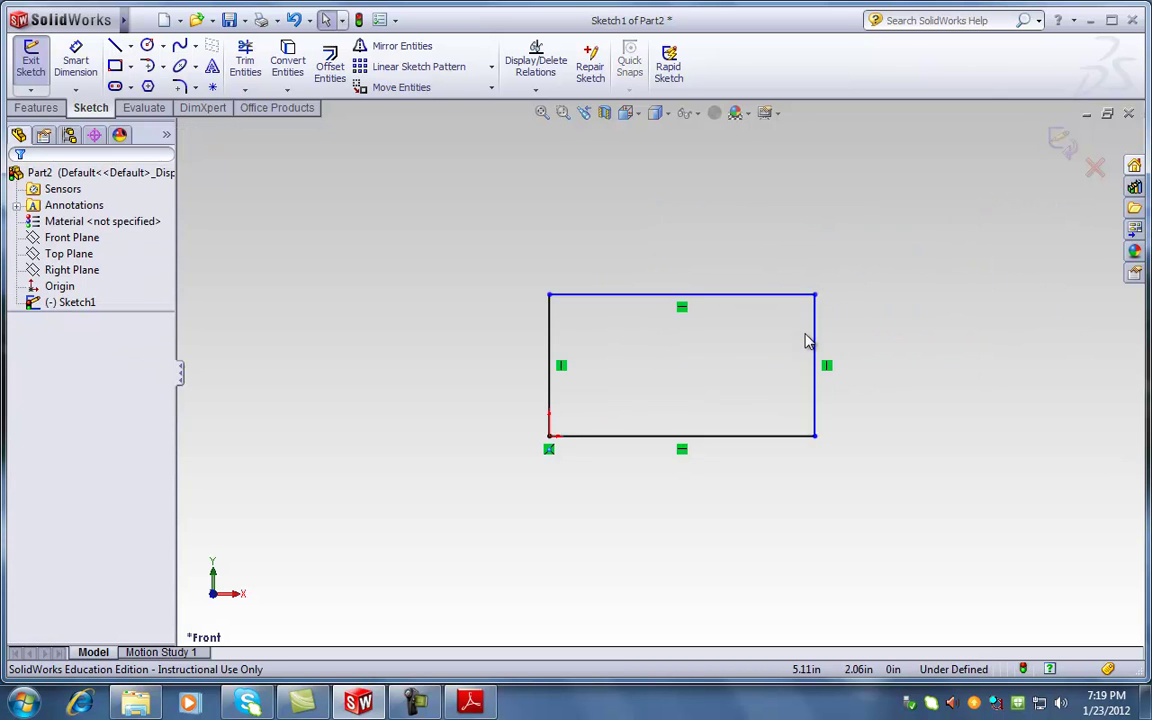
{"action": "scroll", "coordinate": [705, 368], "scroll_direction": "down", "scroll_amount": 2}
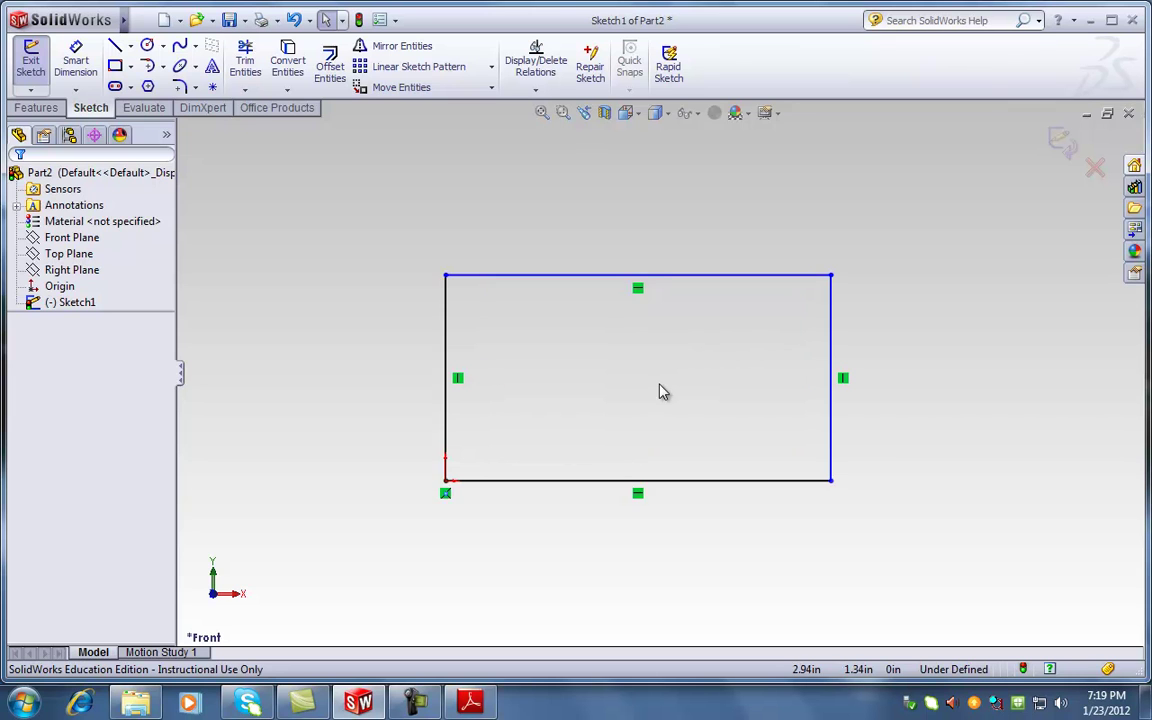
{"action": "scroll", "coordinate": [661, 391], "scroll_direction": "up", "scroll_amount": 3}
{"action": "scroll", "coordinate": [660, 385], "scroll_direction": "down", "scroll_amount": 4}
{"action": "scroll", "coordinate": [658, 379], "scroll_direction": "up", "scroll_amount": 2}
{"action": "scroll", "coordinate": [656, 378], "scroll_direction": "down", "scroll_amount": 4}
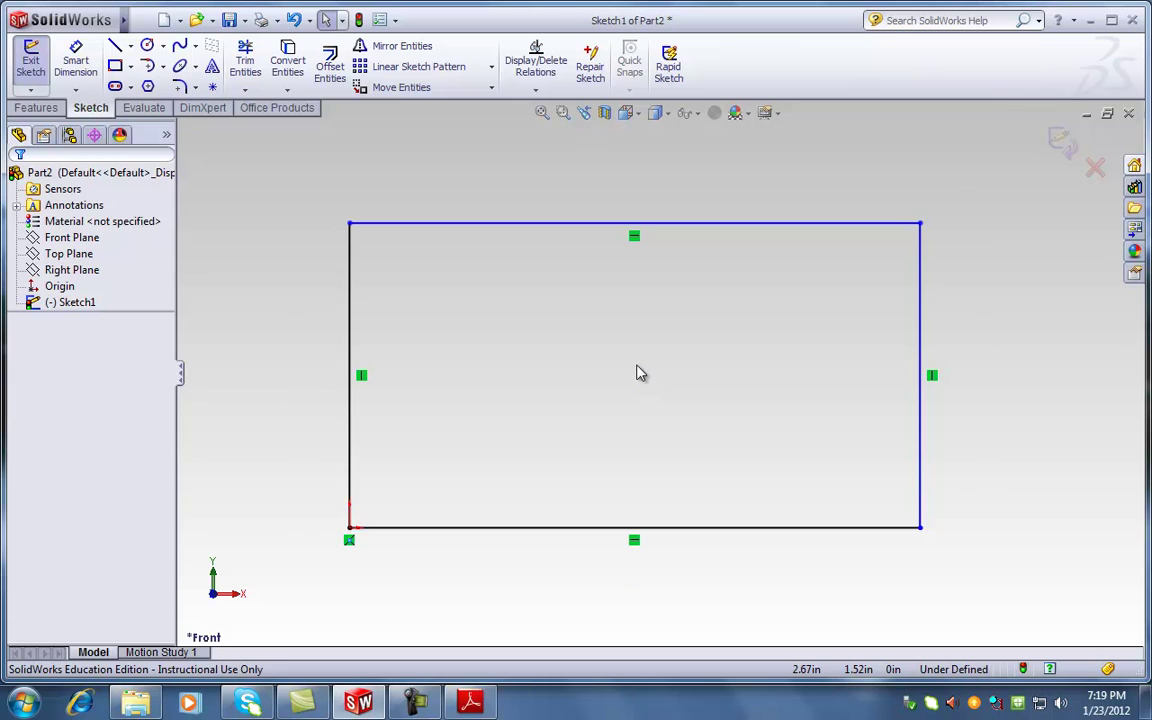
{"action": "scroll", "coordinate": [638, 373], "scroll_direction": "down", "scroll_amount": 2}
{"action": "scroll", "coordinate": [638, 373], "scroll_direction": "up", "scroll_amount": 2}
{"action": "scroll", "coordinate": [640, 370], "scroll_direction": "down", "scroll_amount": 4}
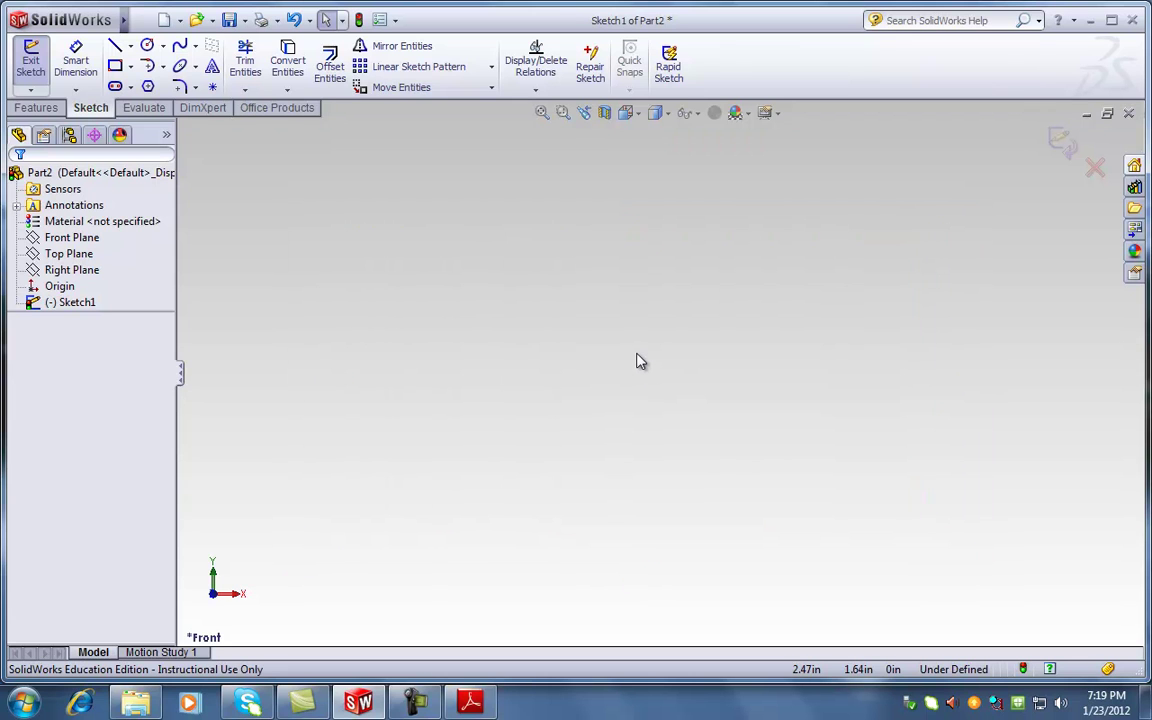
{"action": "left_click", "coordinate": [541, 114]}
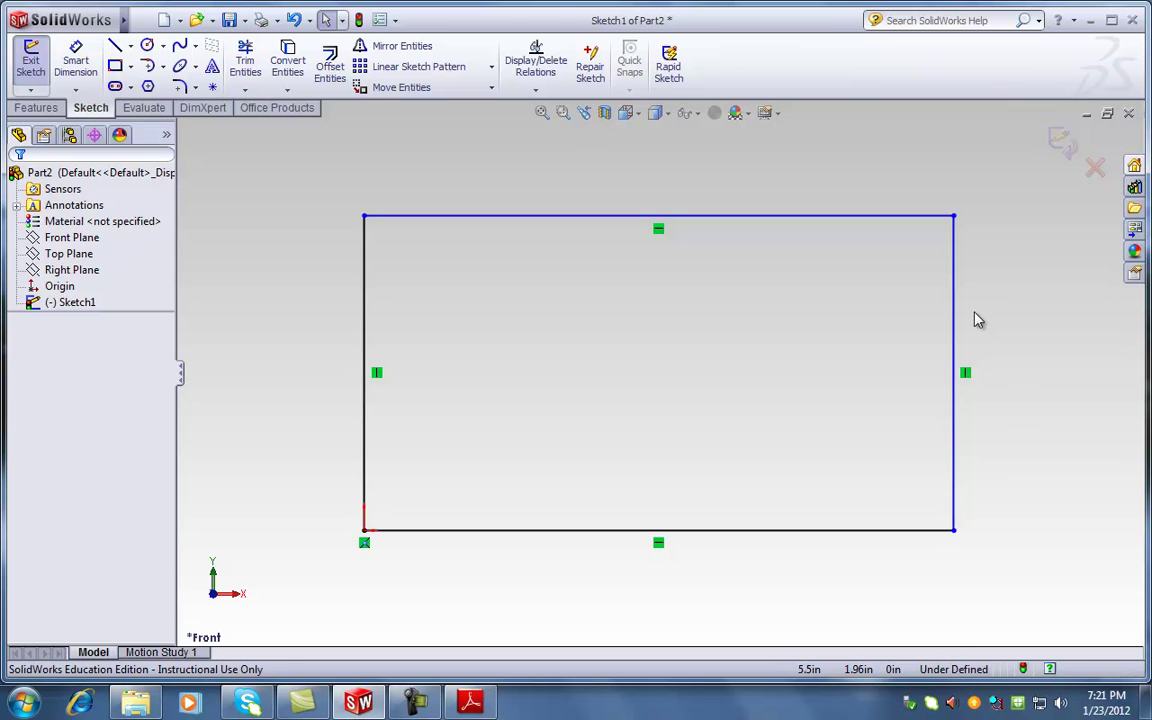
{"action": "left_click_drag", "start_coordinate": [956, 326], "coordinate": [946, 352]}
{"action": "key", "text": "f"}
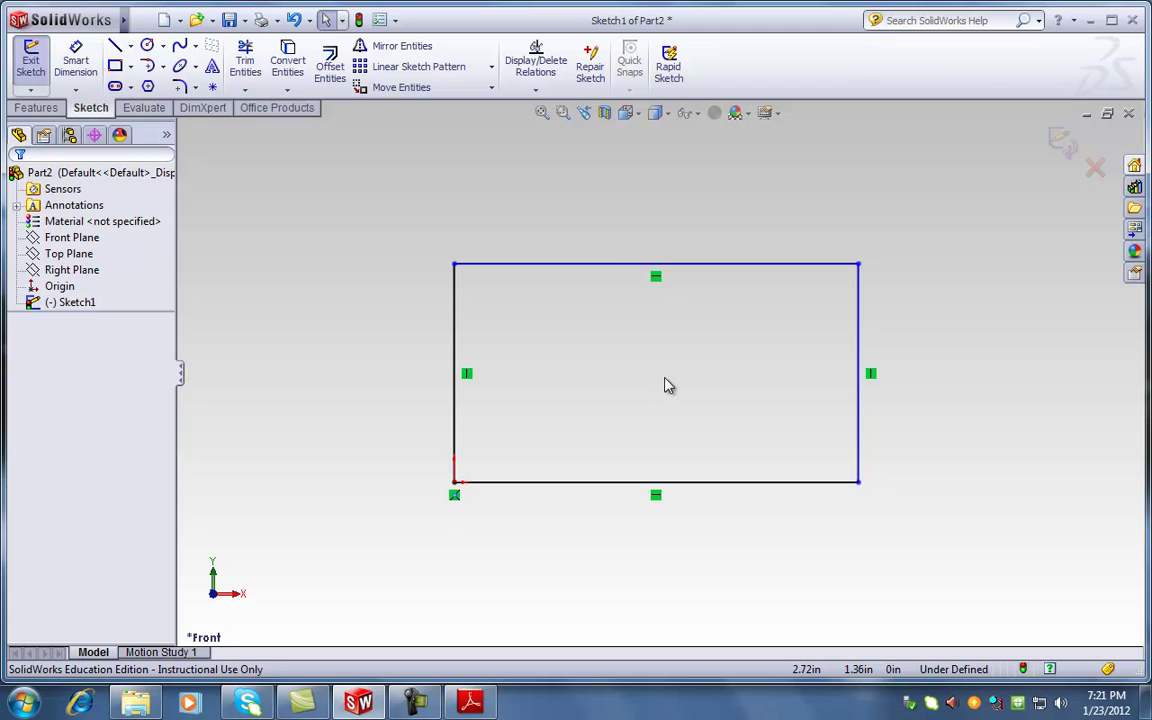
{"action": "left_click", "coordinate": [396, 21]}
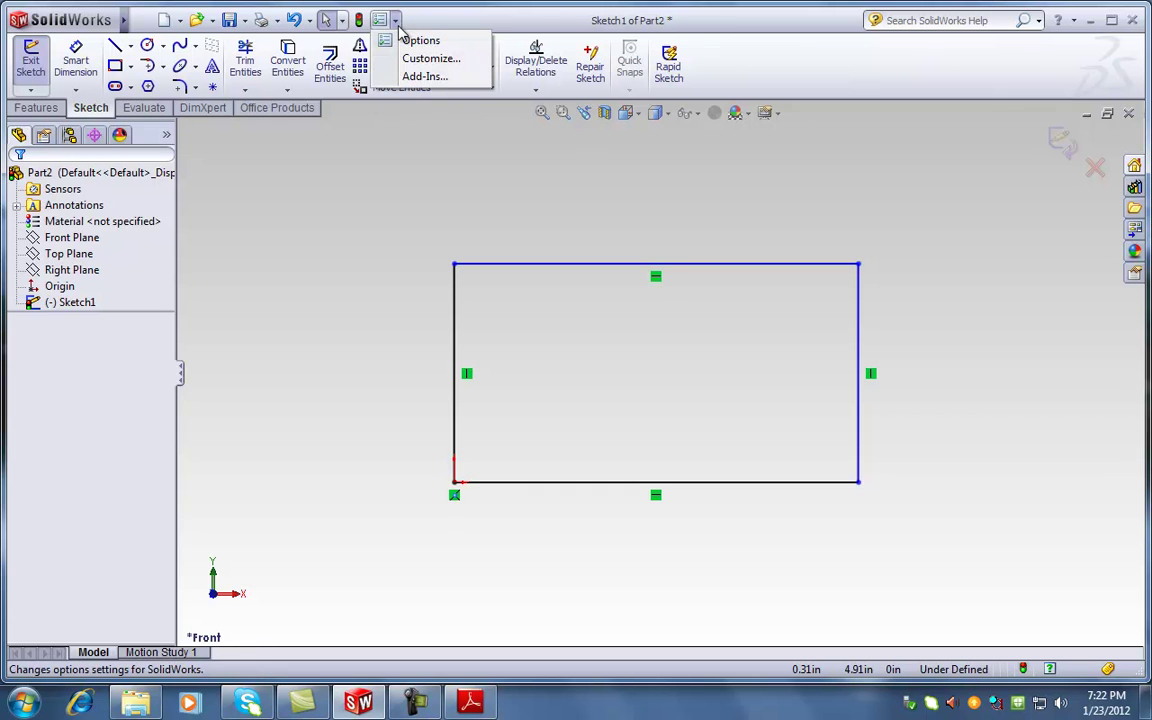
{"action": "left_click", "coordinate": [418, 42]}
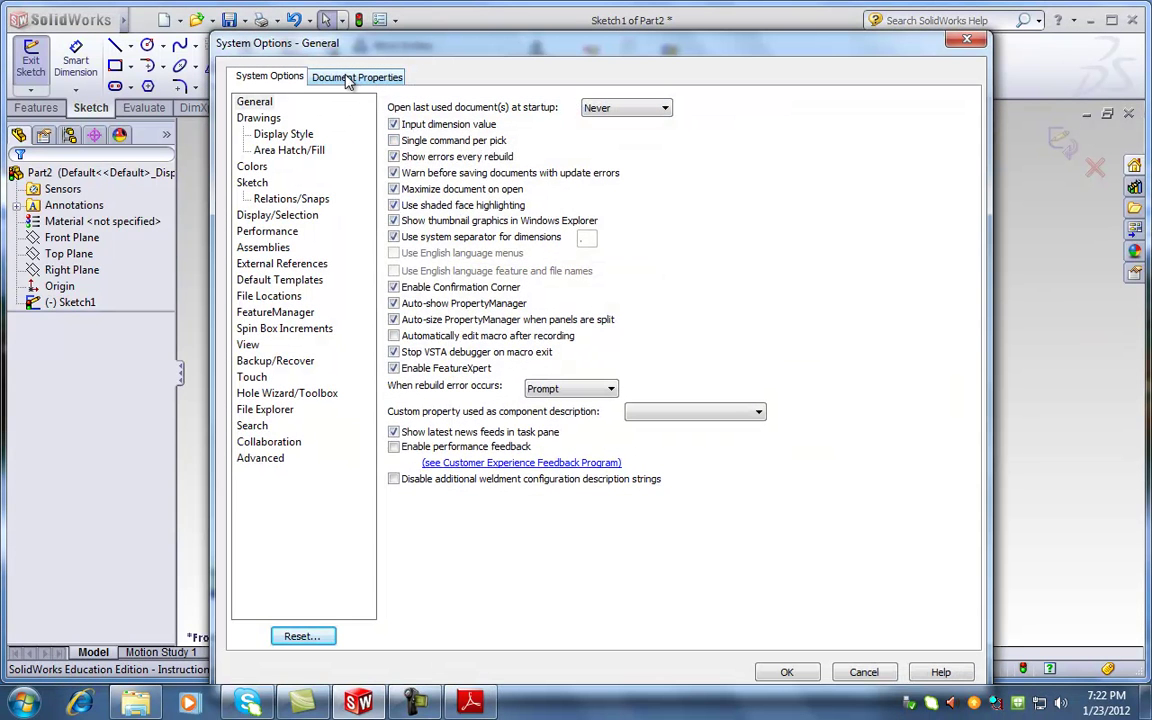
{"action": "left_click", "coordinate": [347, 82]}
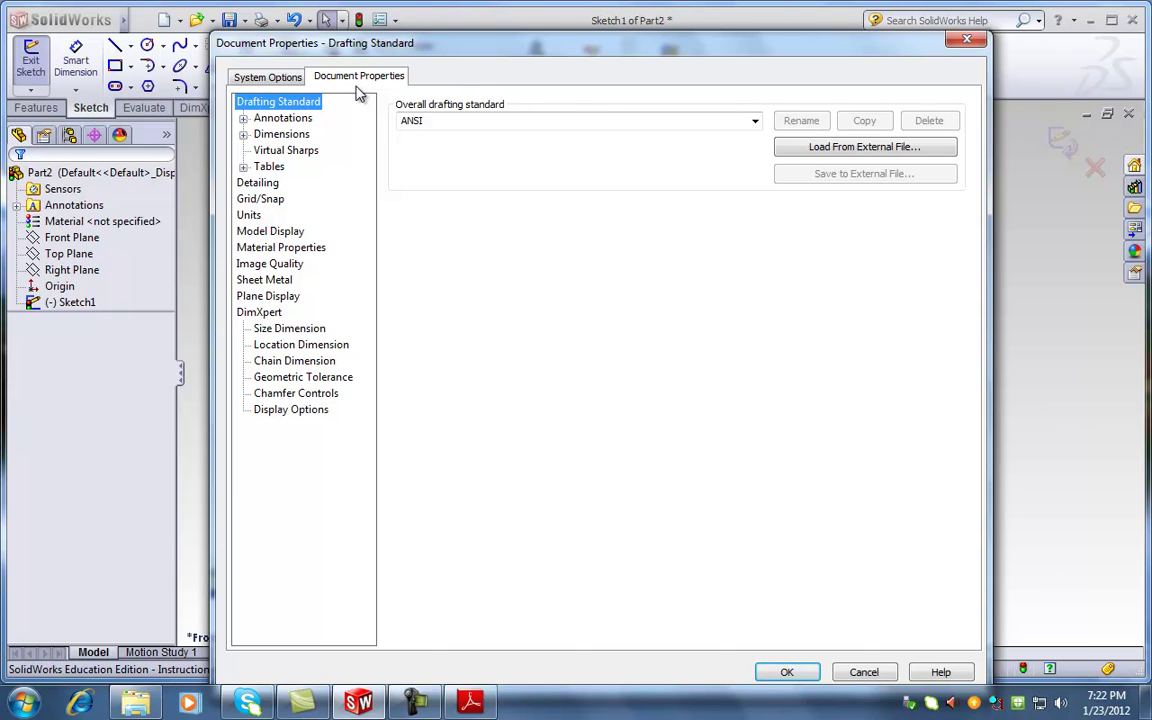
{"action": "left_click", "coordinate": [249, 217]}
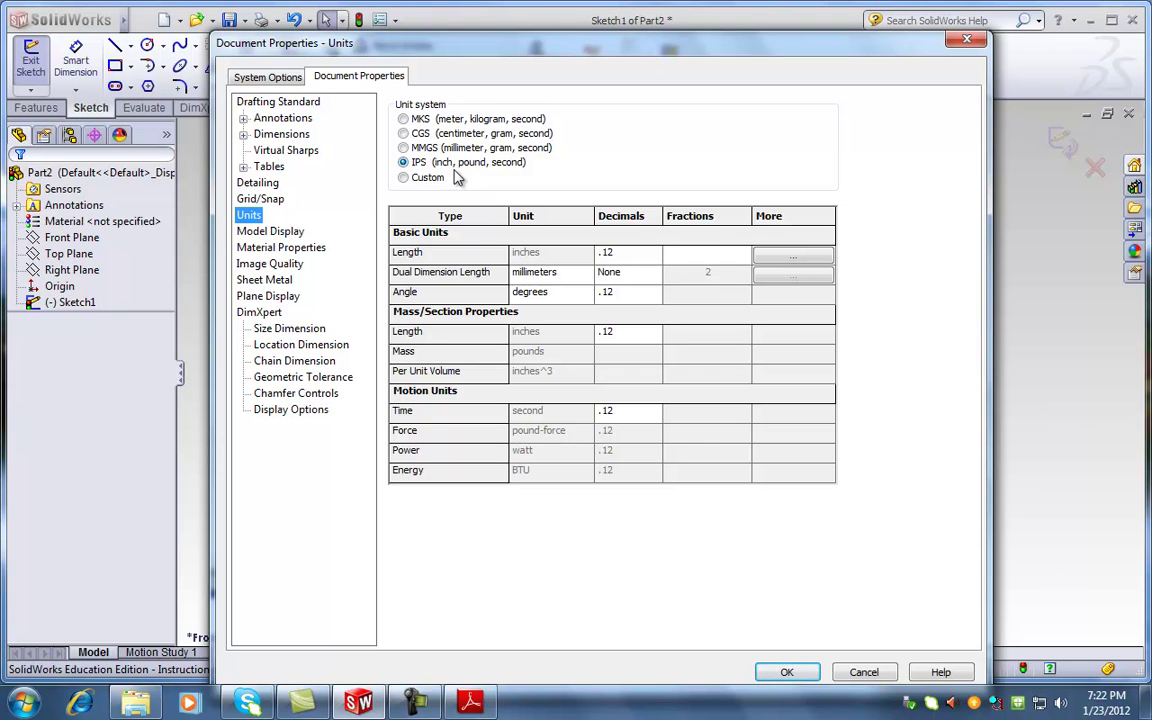
{"action": "left_click", "coordinate": [788, 674]}
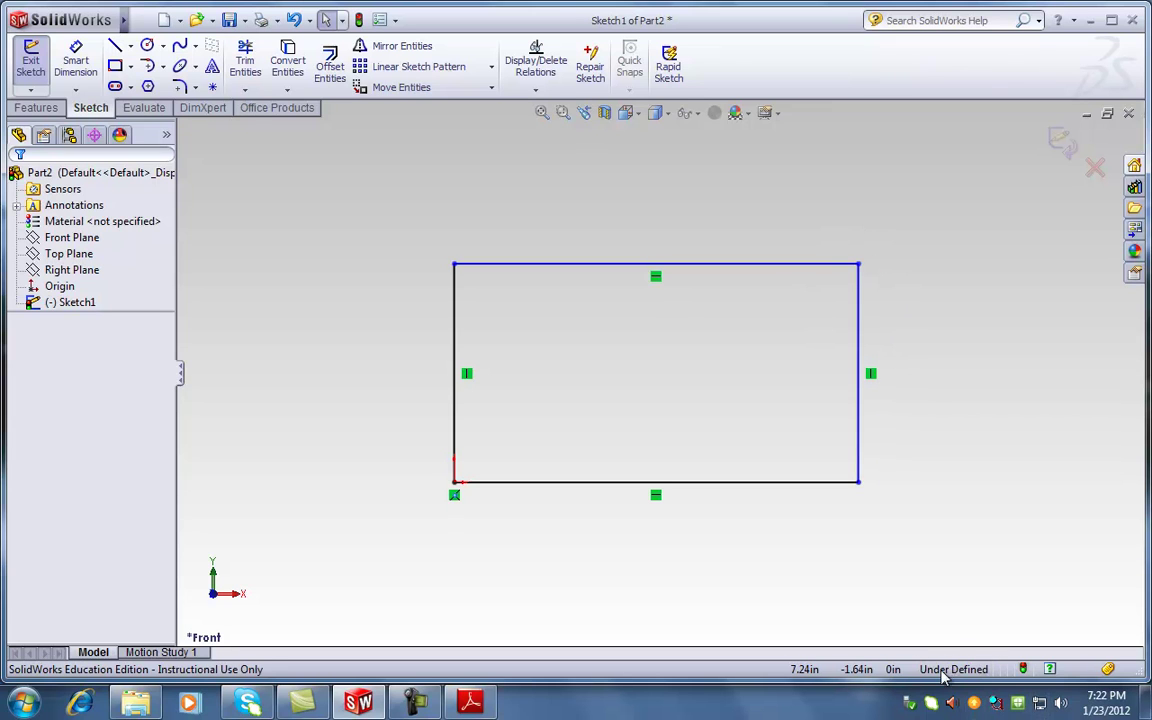
- Select and deselect Sketch1 in the FeatureManager tree to highlight its rectangle
{"action": "left_click", "coordinate": [70, 302]}
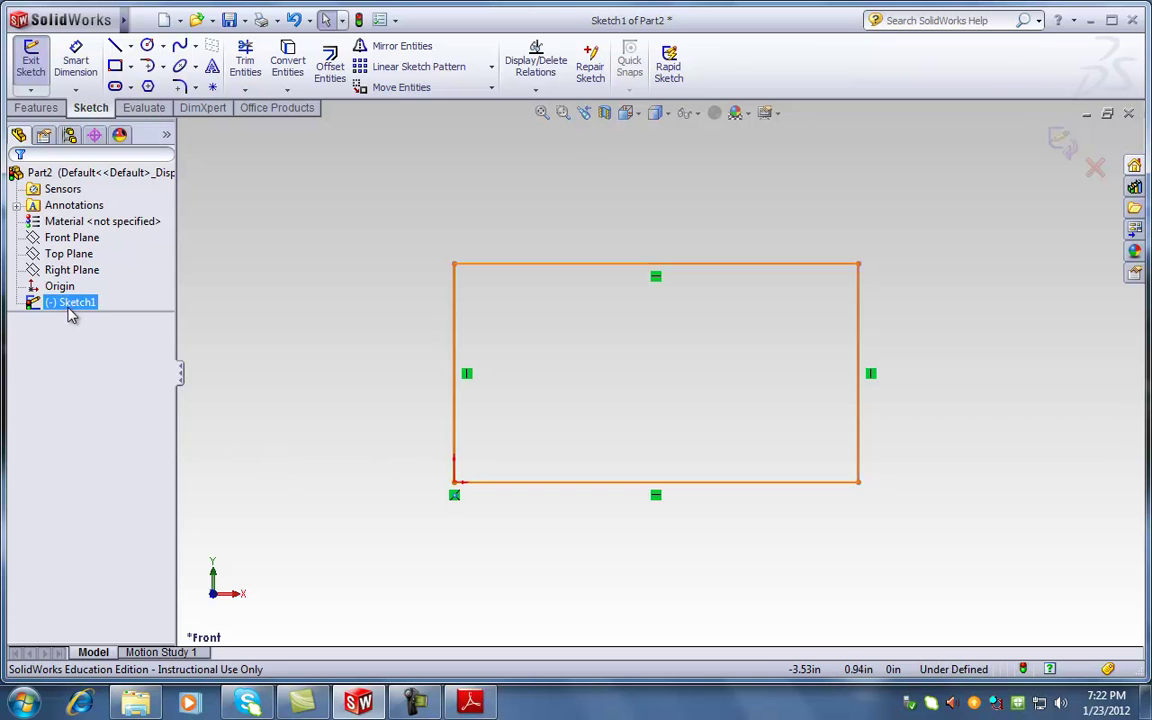
{"action": "left_click", "coordinate": [77, 362]}
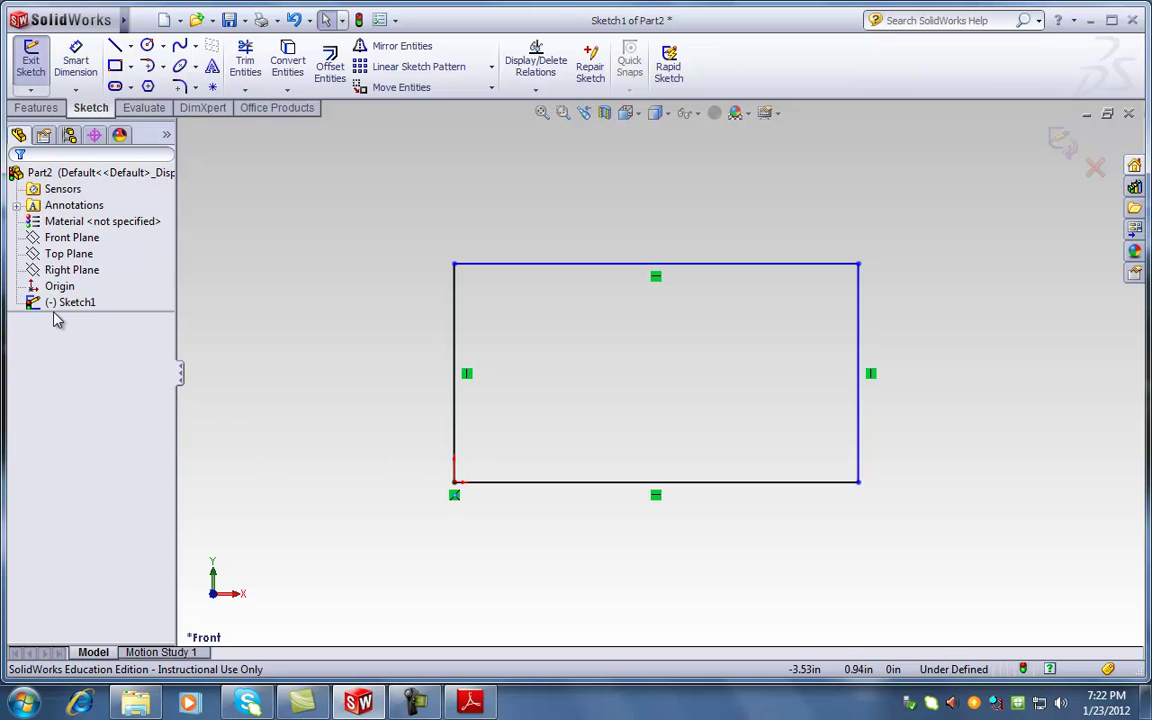
{"action": "left_click", "coordinate": [55, 312]}
{"action": "left_click", "coordinate": [62, 324]}
- Bring up ENGINE-BASE.pdf and highlight its 15.90 length and 6.00 height dimensions
{"action": "left_click", "coordinate": [470, 703]}
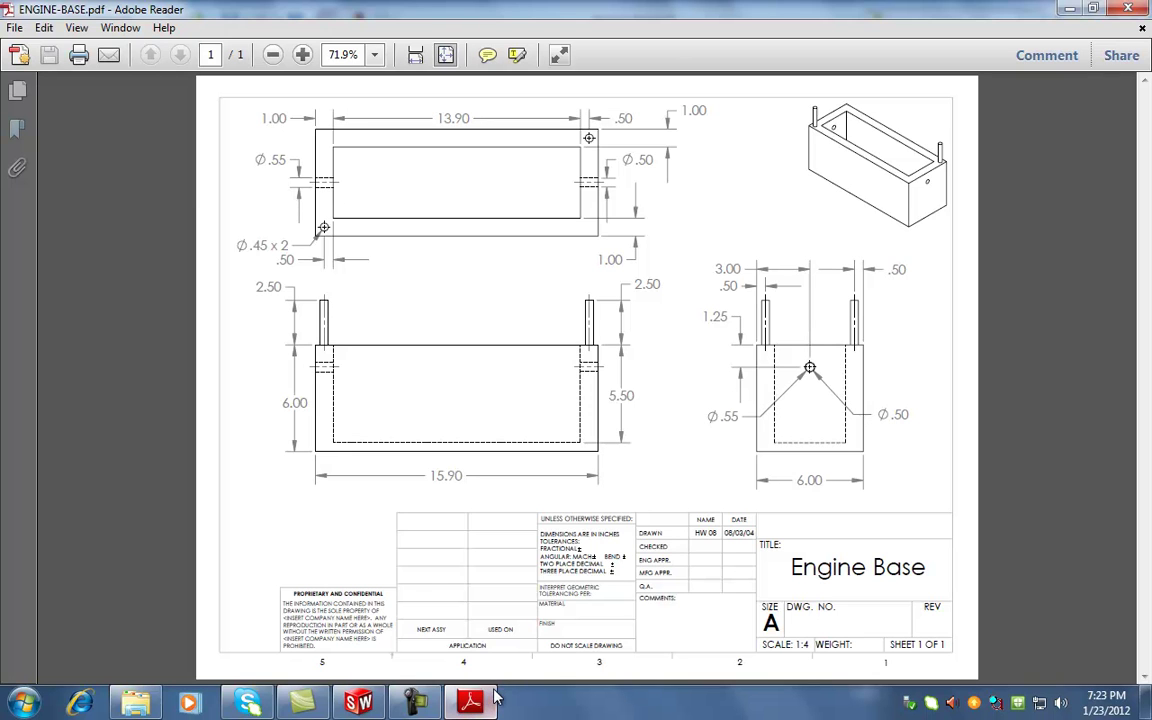
{"action": "mouse_move", "coordinate": [491, 690]}
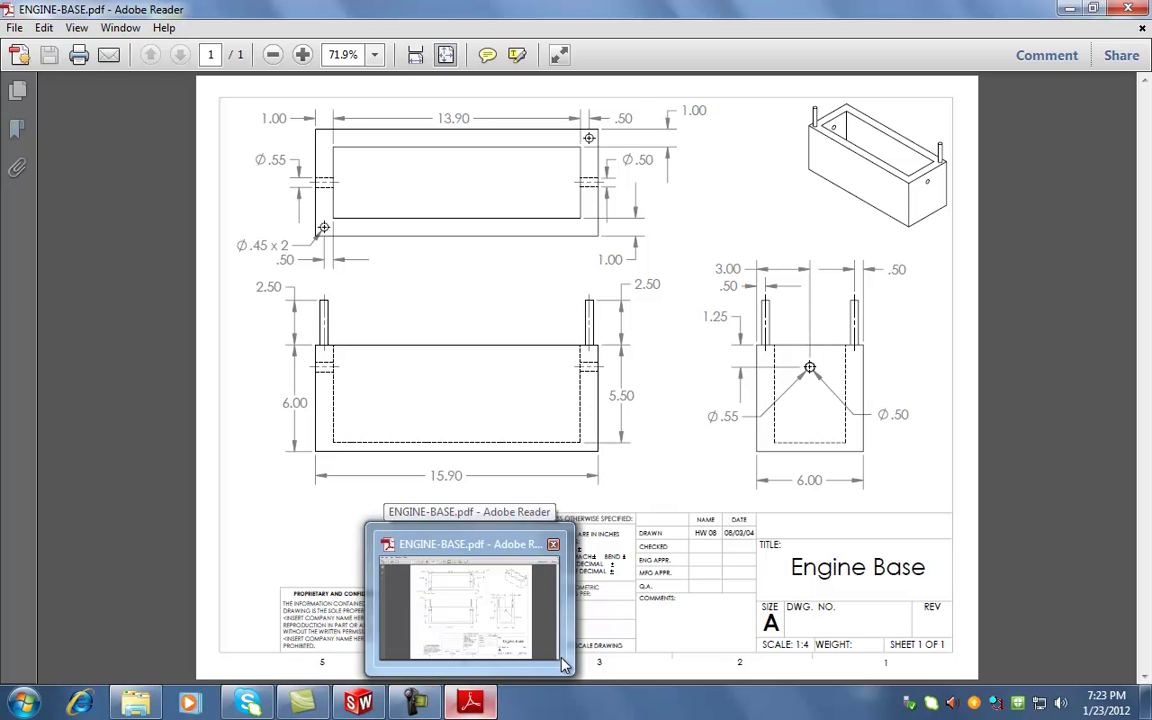
{"action": "left_click", "coordinate": [505, 600]}
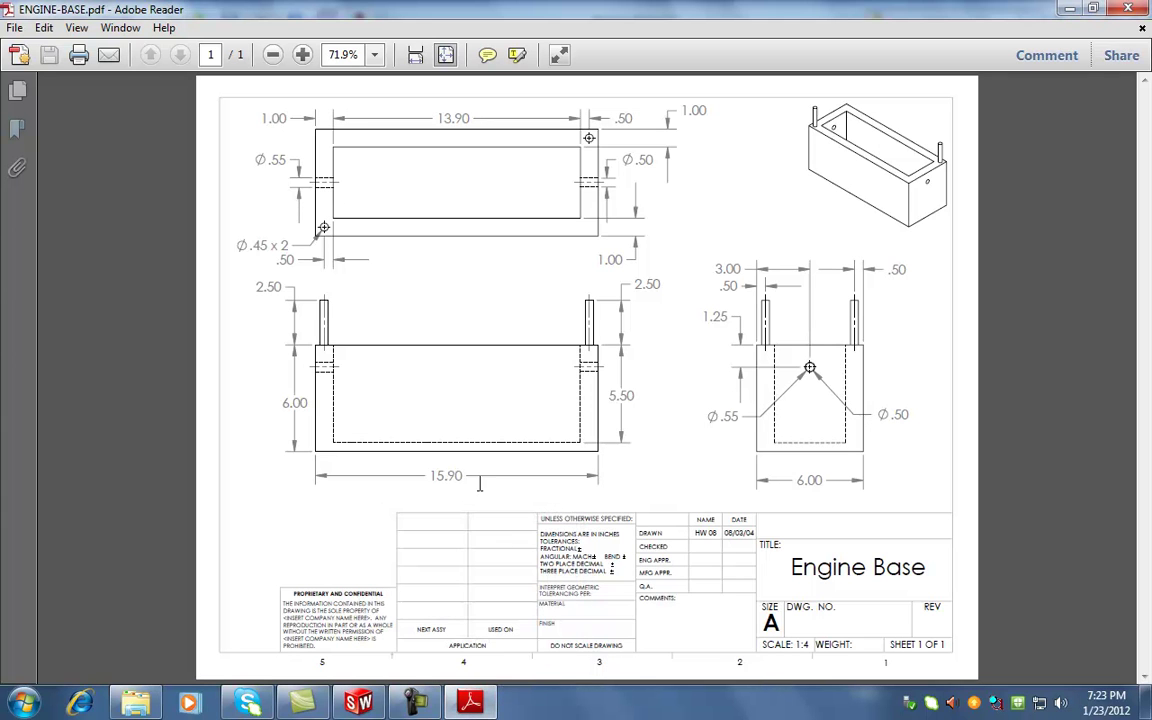
{"action": "left_click_drag", "start_coordinate": [464, 478], "coordinate": [424, 476]}
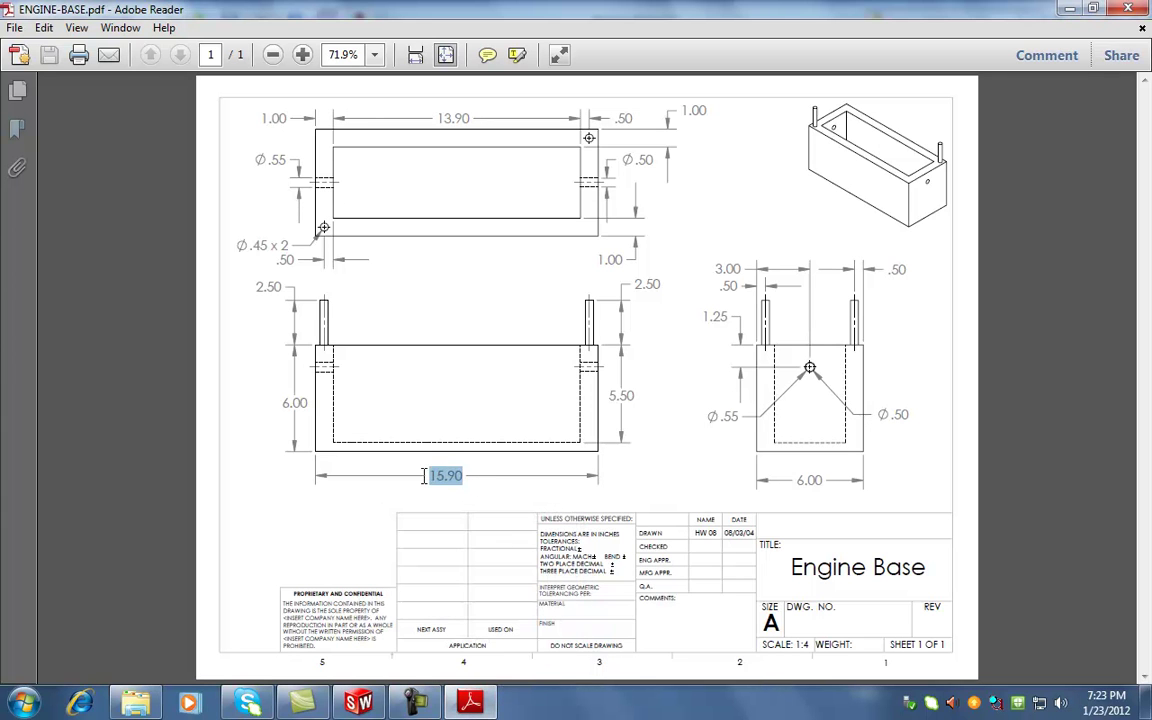
{"action": "left_click", "coordinate": [309, 403]}
{"action": "left_click_drag", "start_coordinate": [309, 403], "coordinate": [282, 402]}
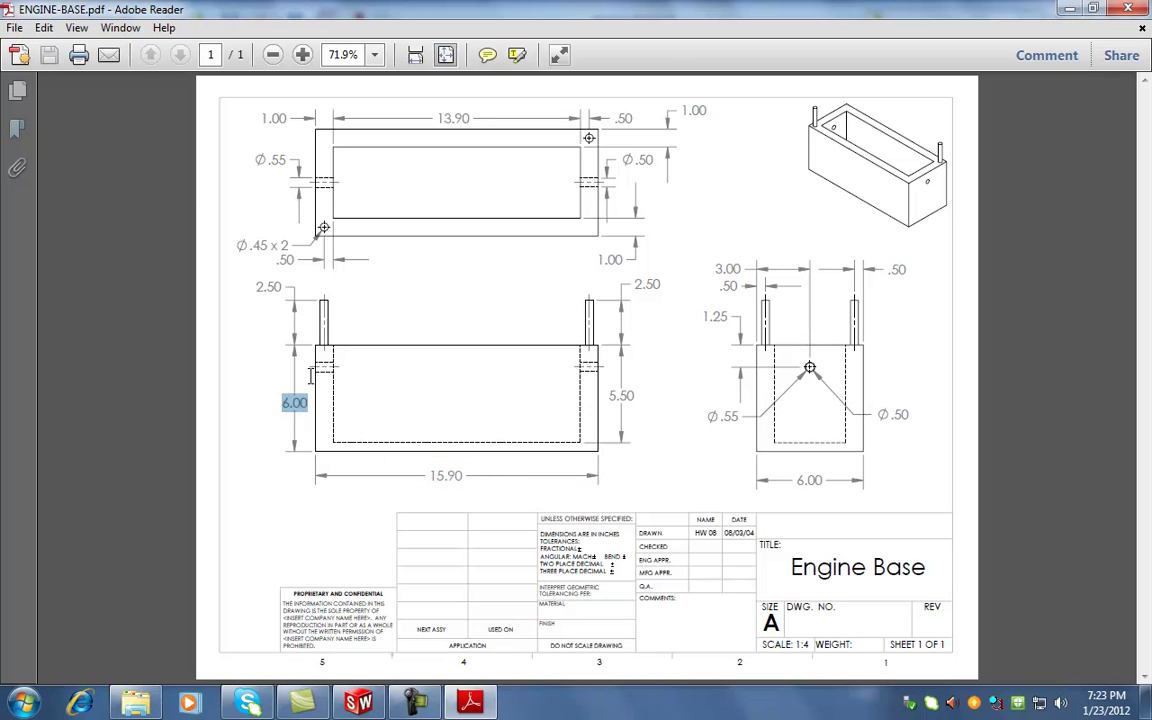
- Dimension the rectangle's bottom edge to a 15.9 in width
{"action": "key", "text": "alt+Tab"}
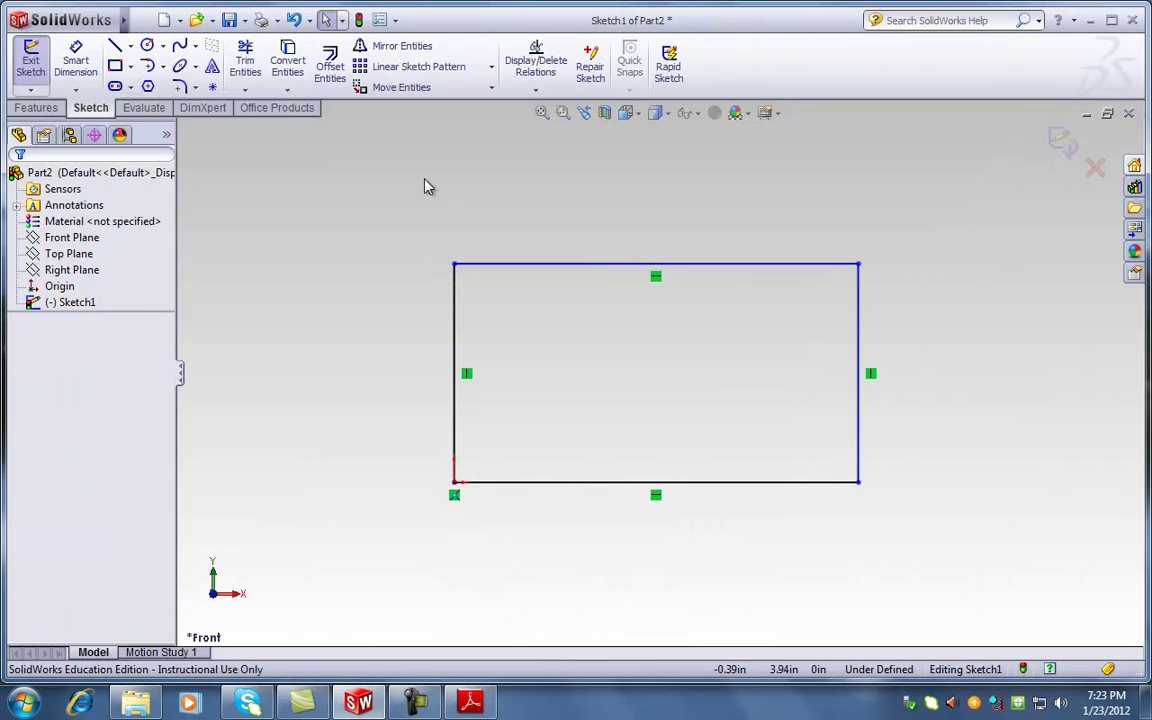
{"action": "left_click", "coordinate": [75, 60]}
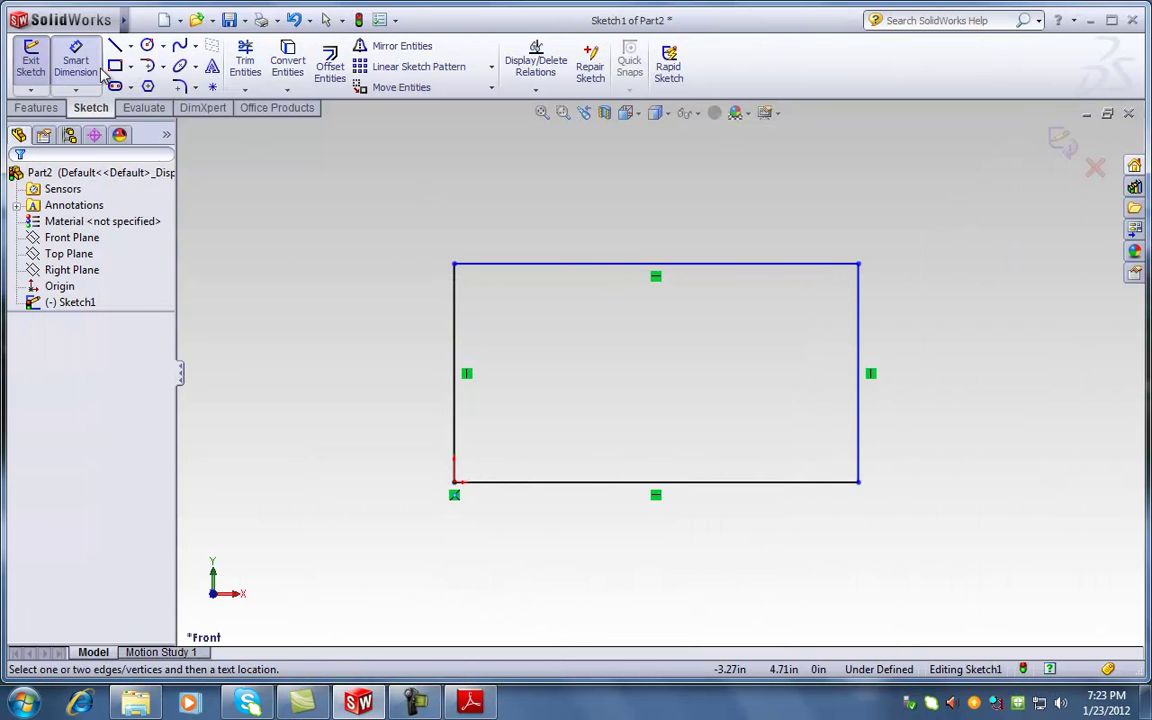
{"action": "left_click", "coordinate": [628, 484]}
{"action": "left_click", "coordinate": [655, 548]}
{"action": "type", "text": "15.9"}
{"action": "key", "text": "Return"}
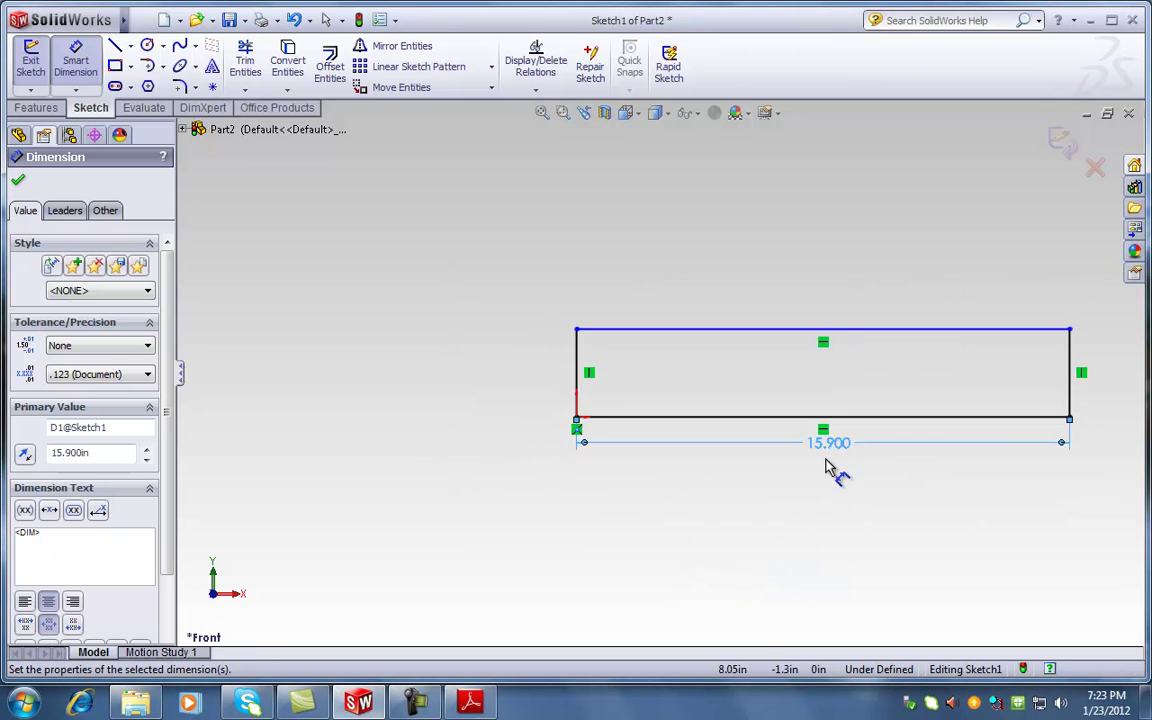
{"action": "scroll", "coordinate": [740, 378], "scroll_direction": "down", "scroll_amount": 3}
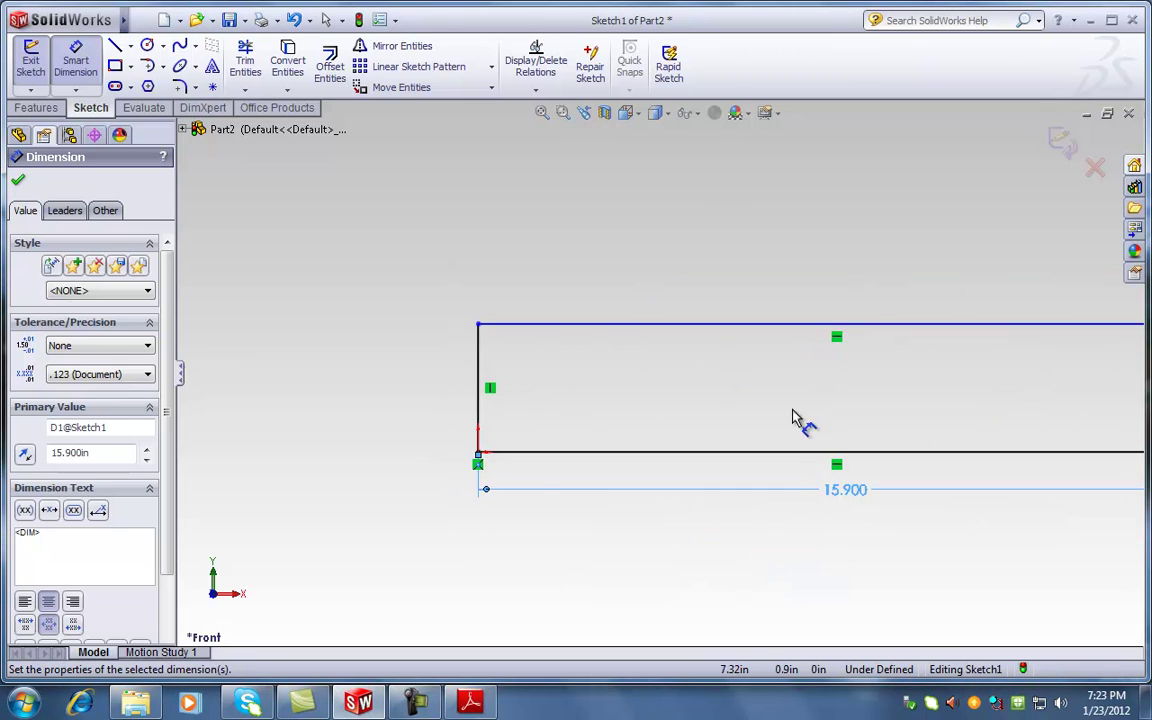
{"action": "scroll", "coordinate": [895, 428], "scroll_direction": "up", "scroll_amount": 3}
{"action": "scroll", "coordinate": [880, 414], "scroll_direction": "down", "scroll_amount": 2}
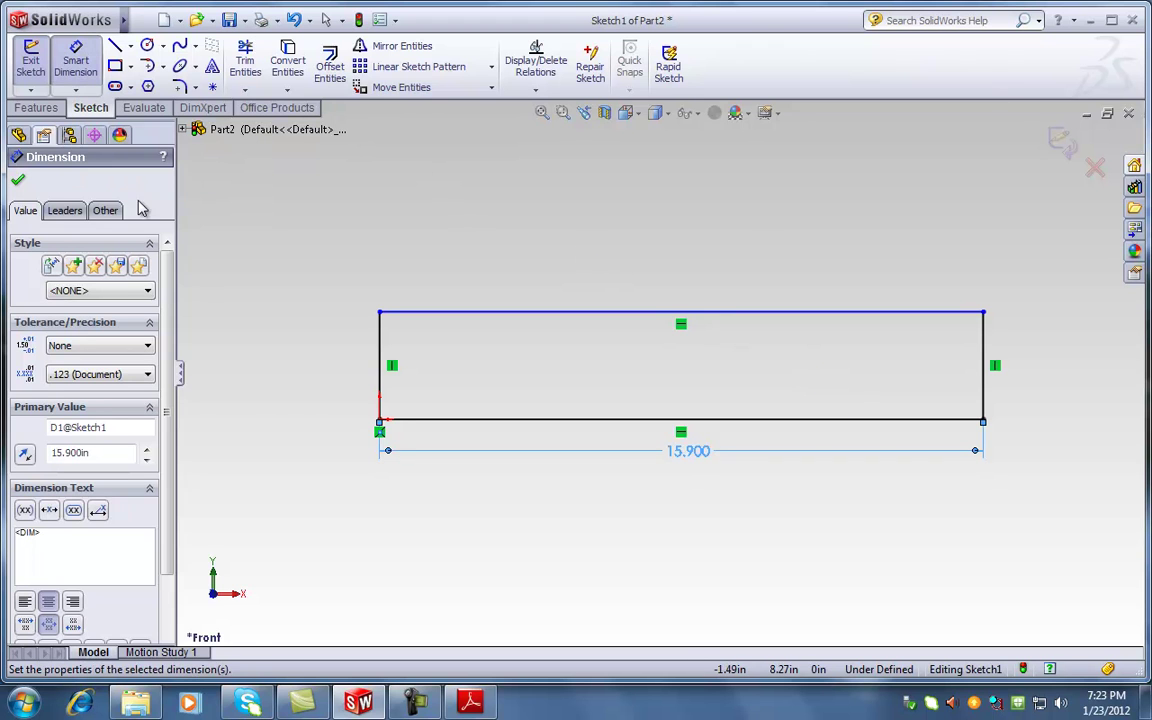
- Dimension the left edge to a 6 in height and nudge the 15.900 dimension lower
{"action": "left_click", "coordinate": [389, 364]}
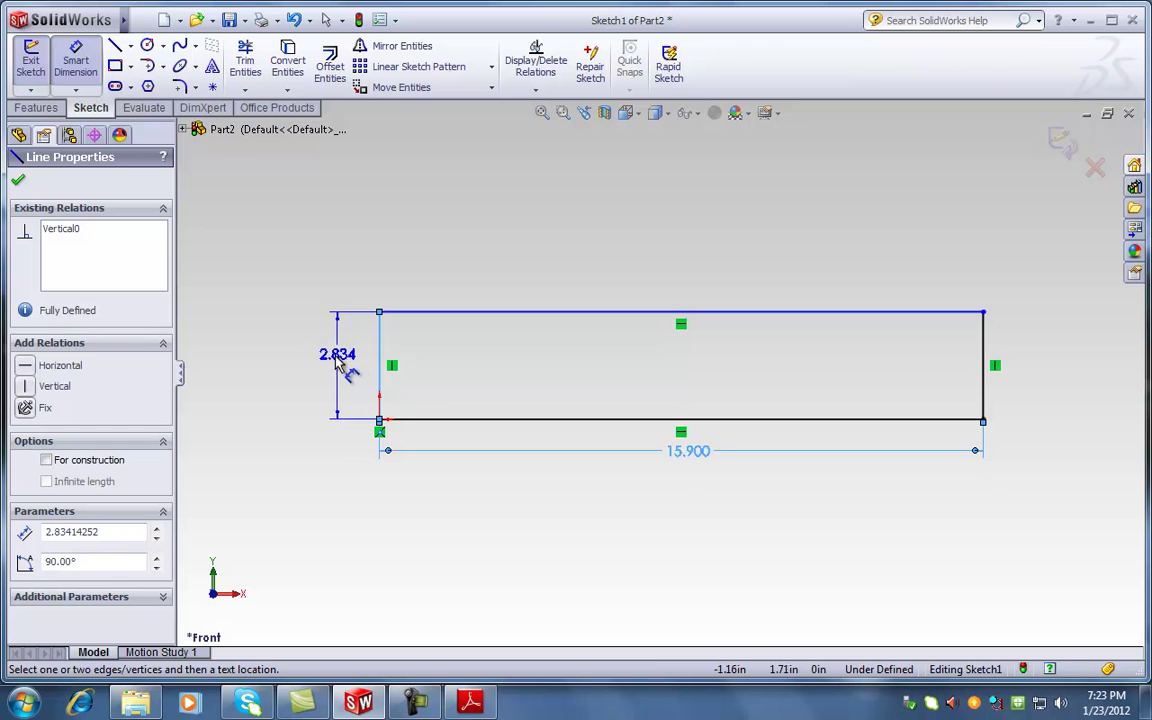
{"action": "left_click", "coordinate": [336, 366]}
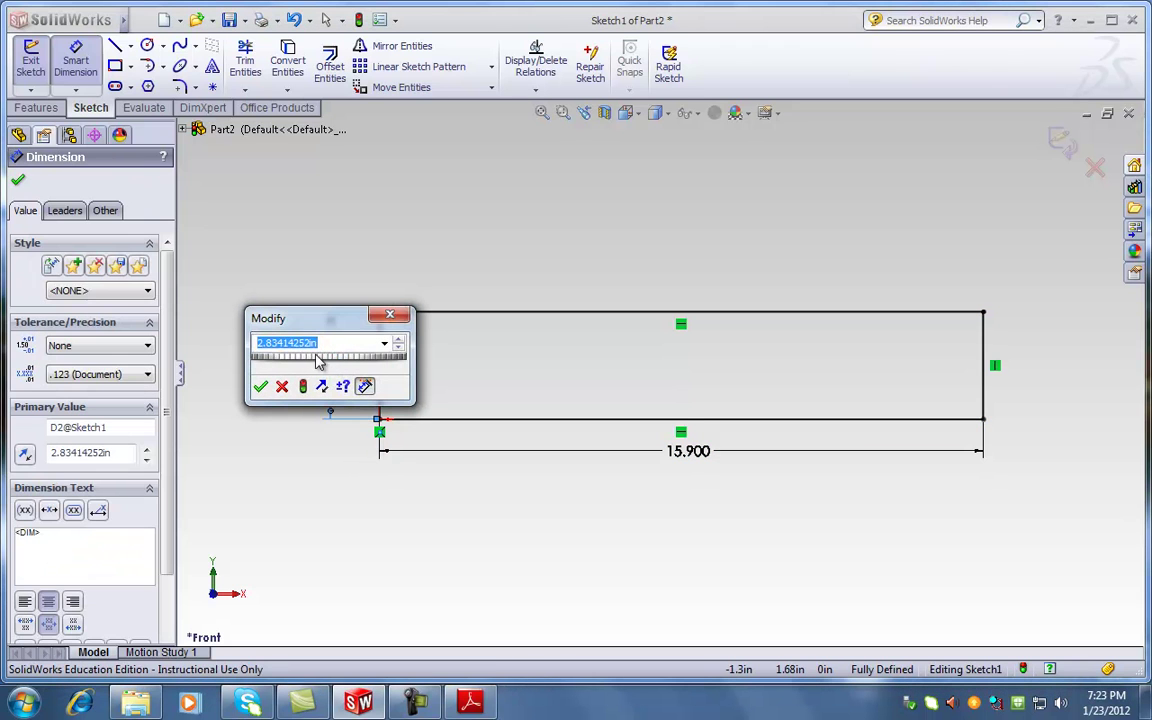
{"action": "type", "text": "6"}
{"action": "key", "text": "Return"}
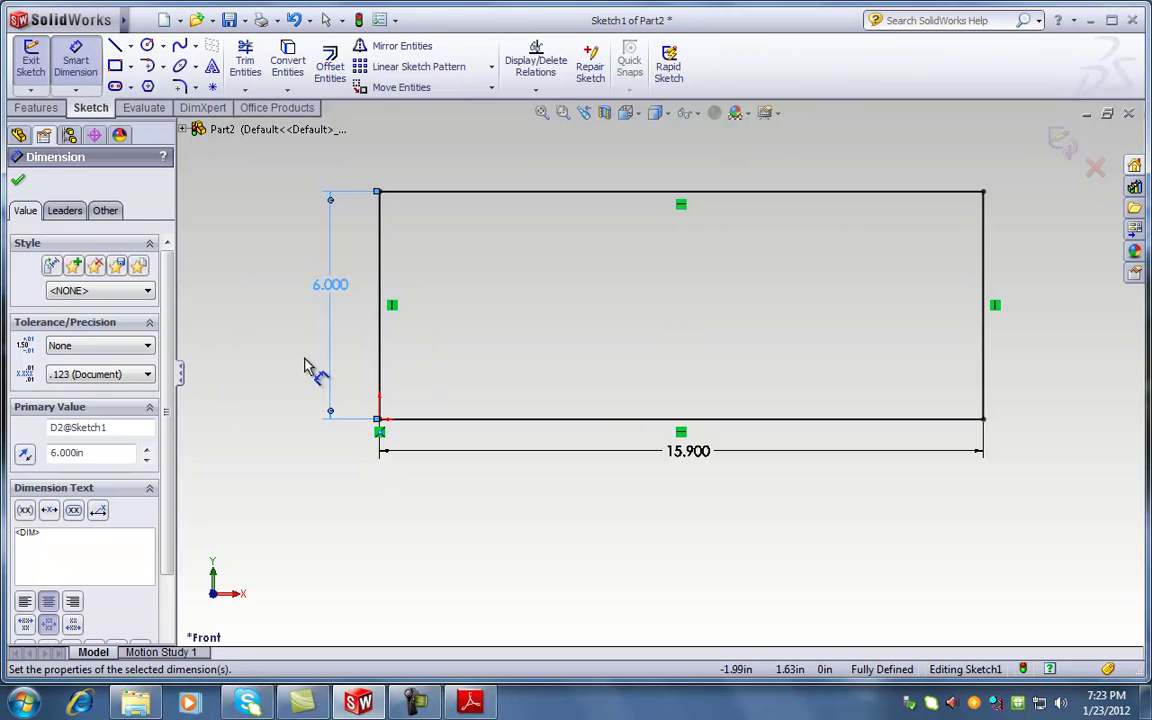
{"action": "left_click", "coordinate": [19, 181]}
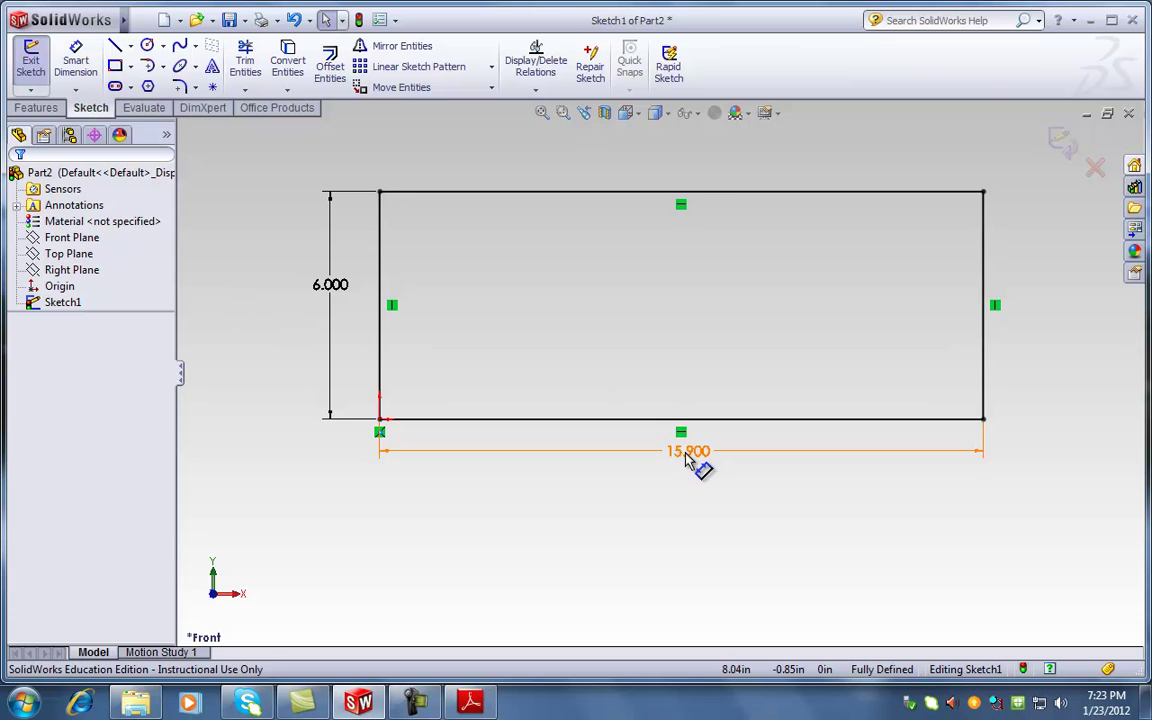
{"action": "left_click_drag", "start_coordinate": [689, 460], "coordinate": [689, 472]}
{"action": "left_click", "coordinate": [584, 526]}
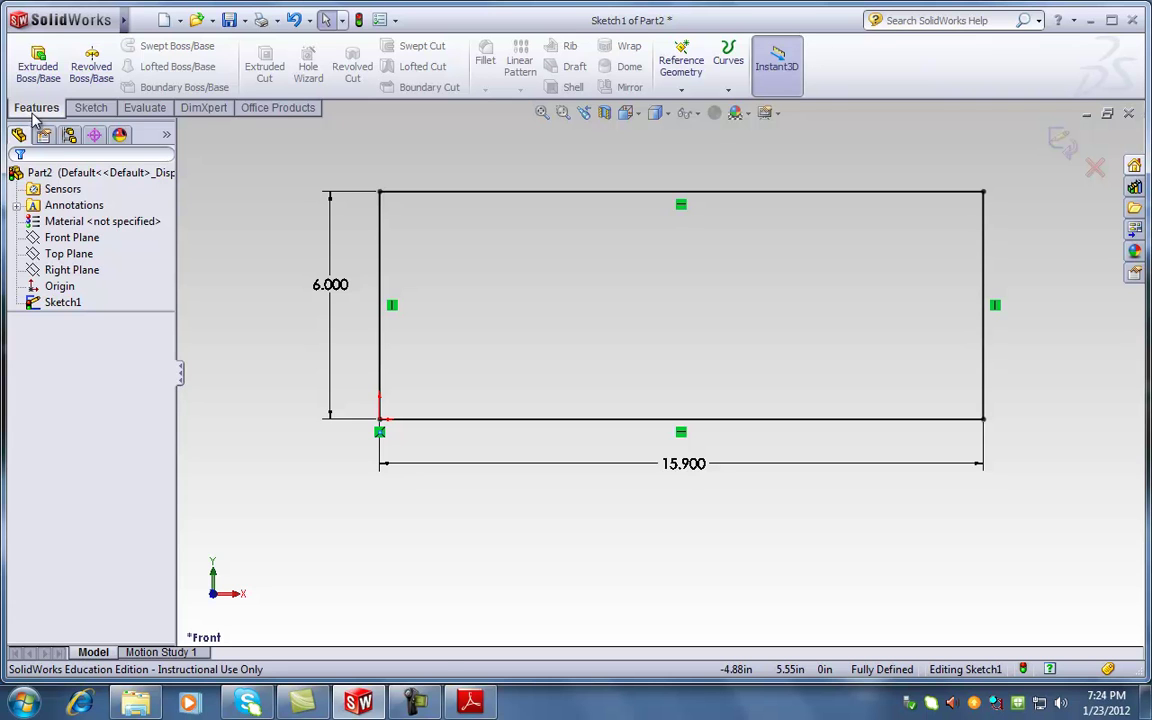
- Start an Extruded Boss/Base, reverse its direction, and drag the depth out to about 7.77 in
{"action": "left_click", "coordinate": [45, 78]}
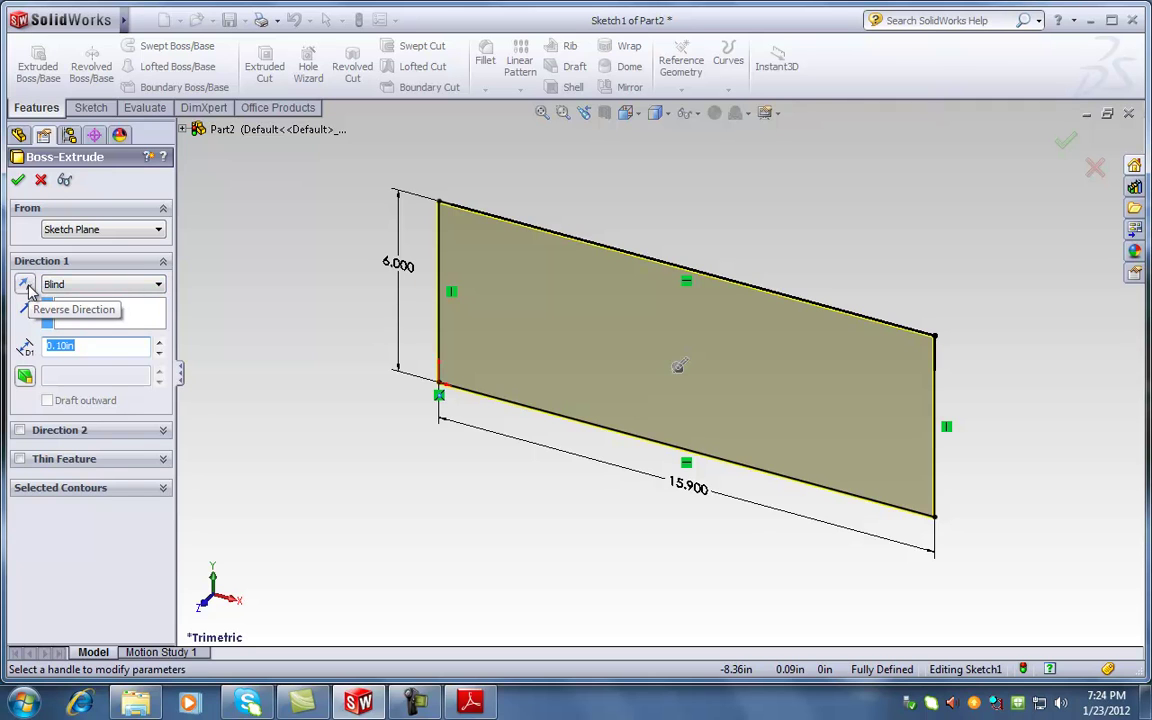
{"action": "left_click", "coordinate": [28, 291]}
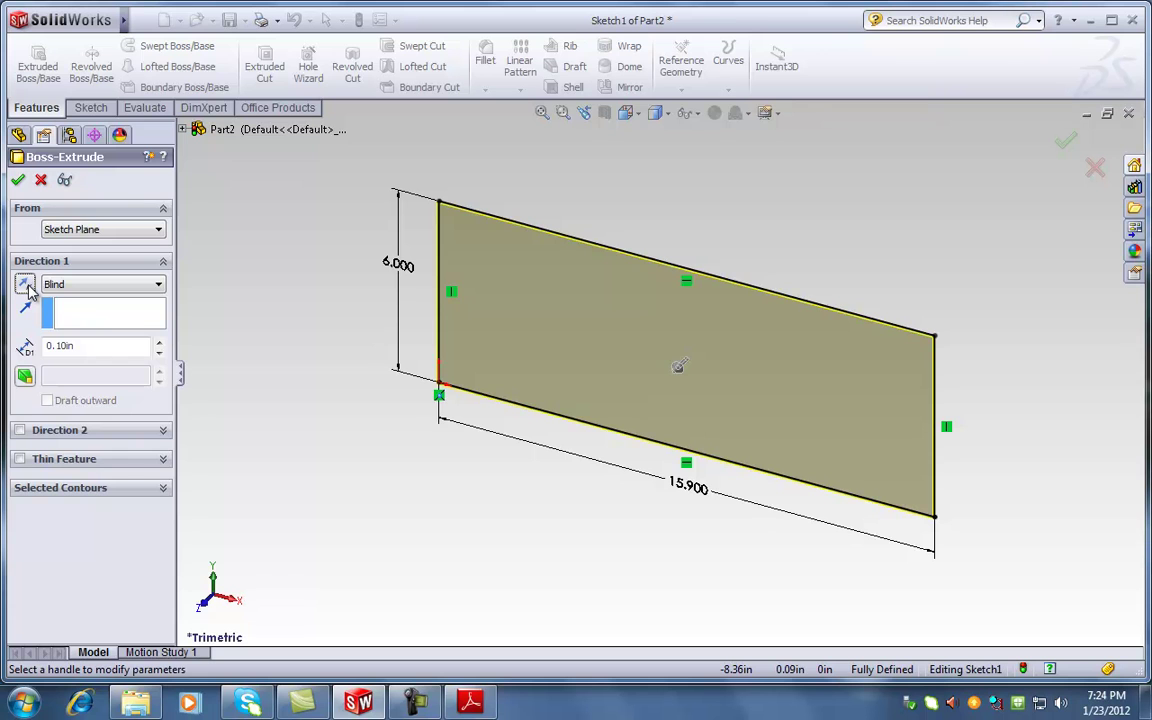
{"action": "mouse_move", "coordinate": [681, 368]}
{"action": "left_mouse_down"}
{"action": "mouse_move", "coordinate": [672, 392]}
{"action": "mouse_move", "coordinate": [548, 492]}
{"action": "mouse_move", "coordinate": [832, 228]}
{"action": "mouse_move", "coordinate": [872, 215]}
{"action": "mouse_move", "coordinate": [553, 489]}
{"action": "left_mouse_up"}
{"action": "scroll", "coordinate": [645, 410], "scroll_direction": "up", "scroll_amount": 2}
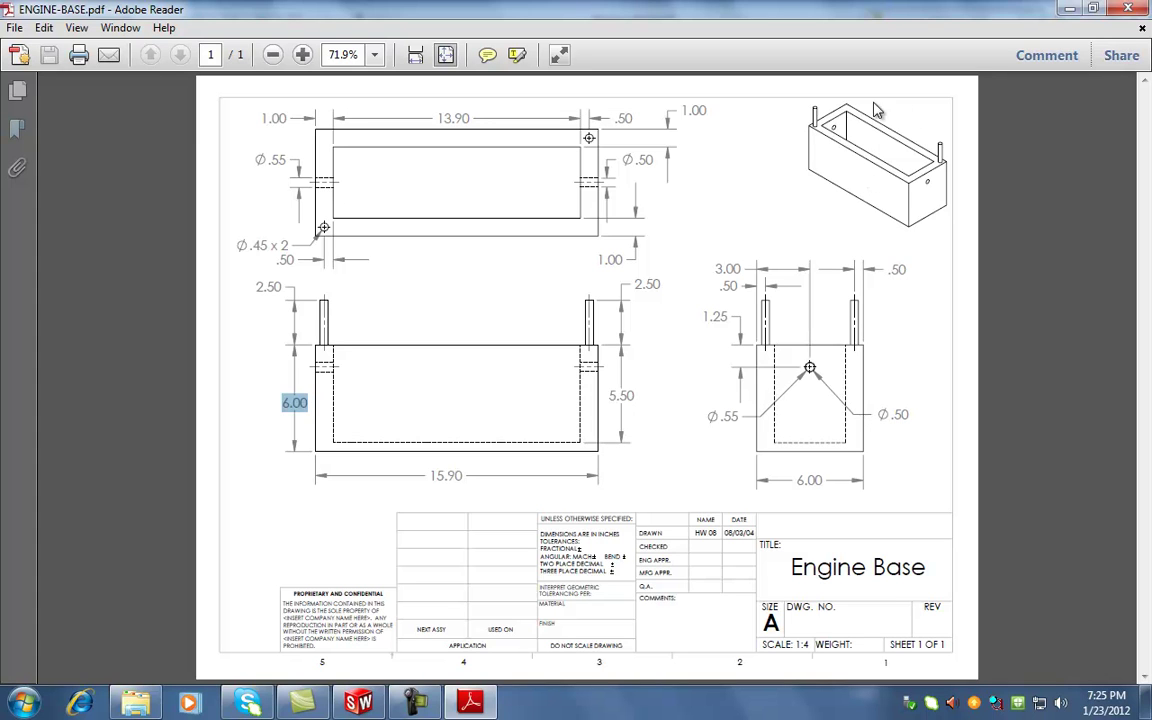
- Check the 6.00 depth under the side view of the ENGINE-BASE drawing in Adobe Reader
{"action": "left_click", "coordinate": [1068, 10]}
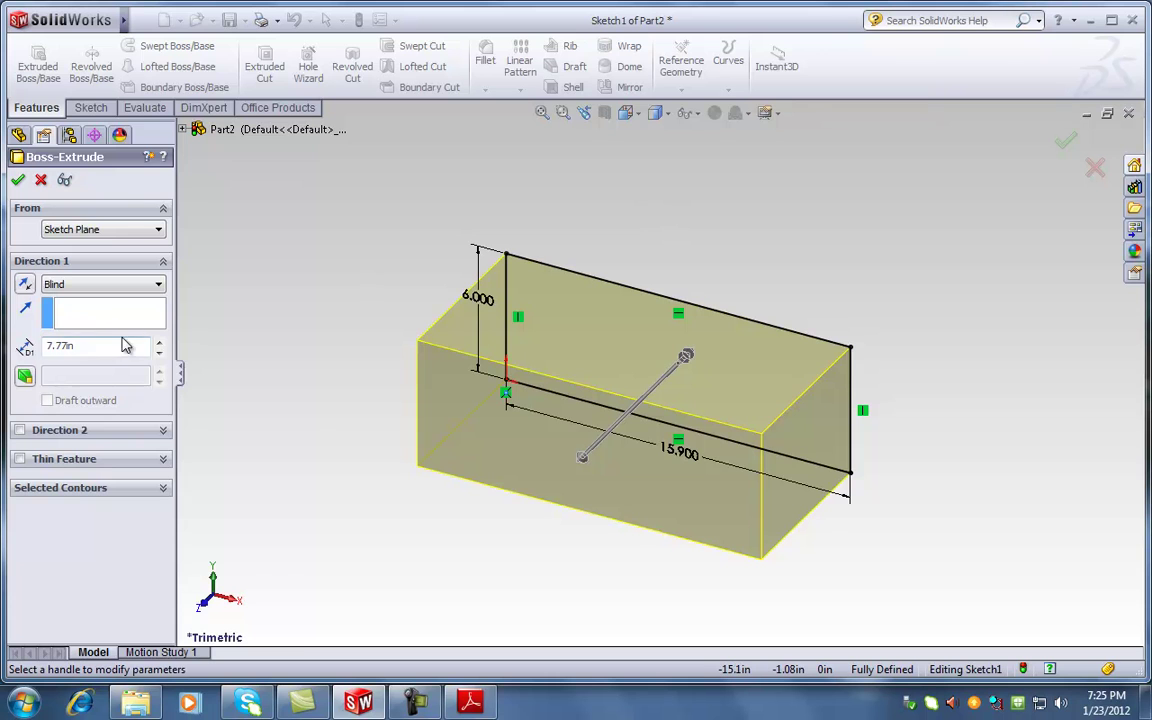
{"action": "left_click", "coordinate": [484, 708]}
{"action": "left_click", "coordinate": [1040, 469]}
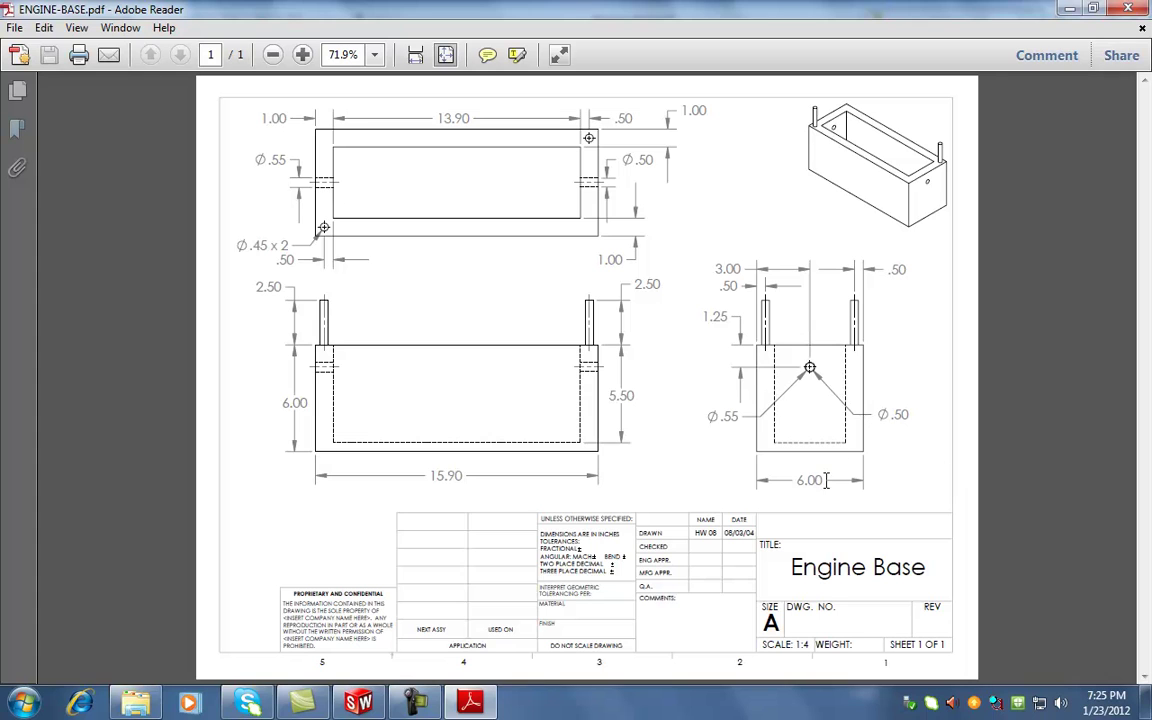
{"action": "left_click_drag", "start_coordinate": [824, 481], "coordinate": [793, 481]}
- Set the extrusion's Blind depth to 6 in and accept it as Boss-Extrude1
{"action": "left_click", "coordinate": [1070, 10]}
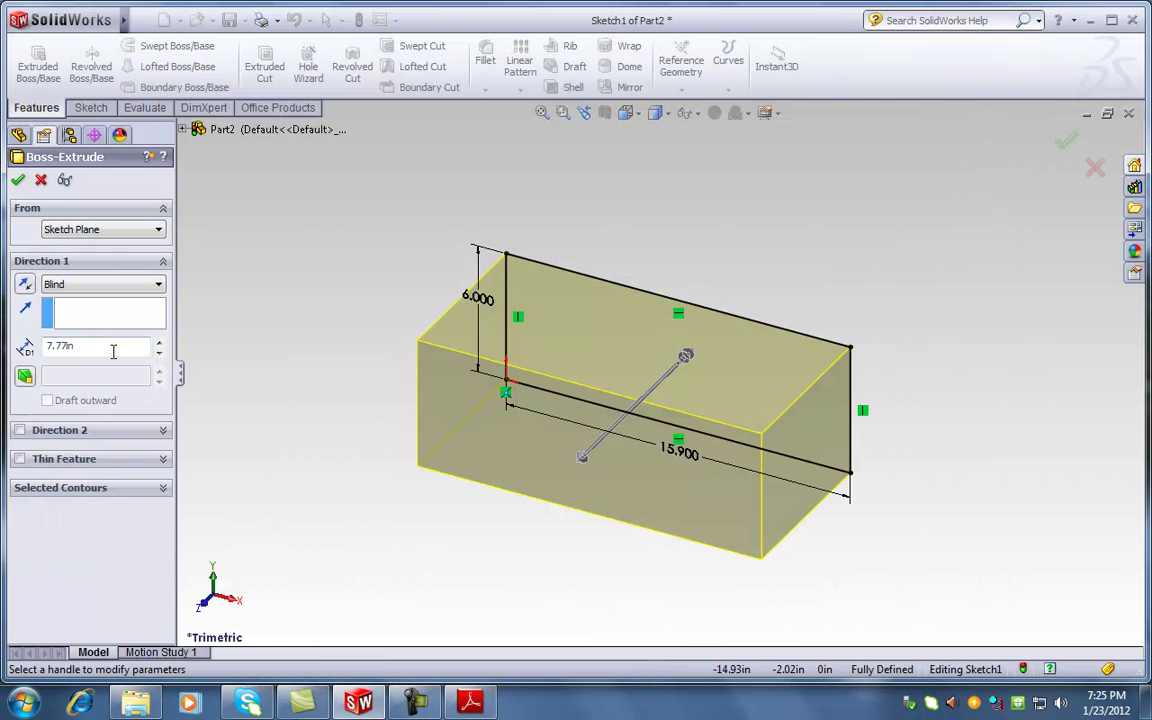
{"action": "type", "text": "6"}
{"action": "key", "text": "Return"}
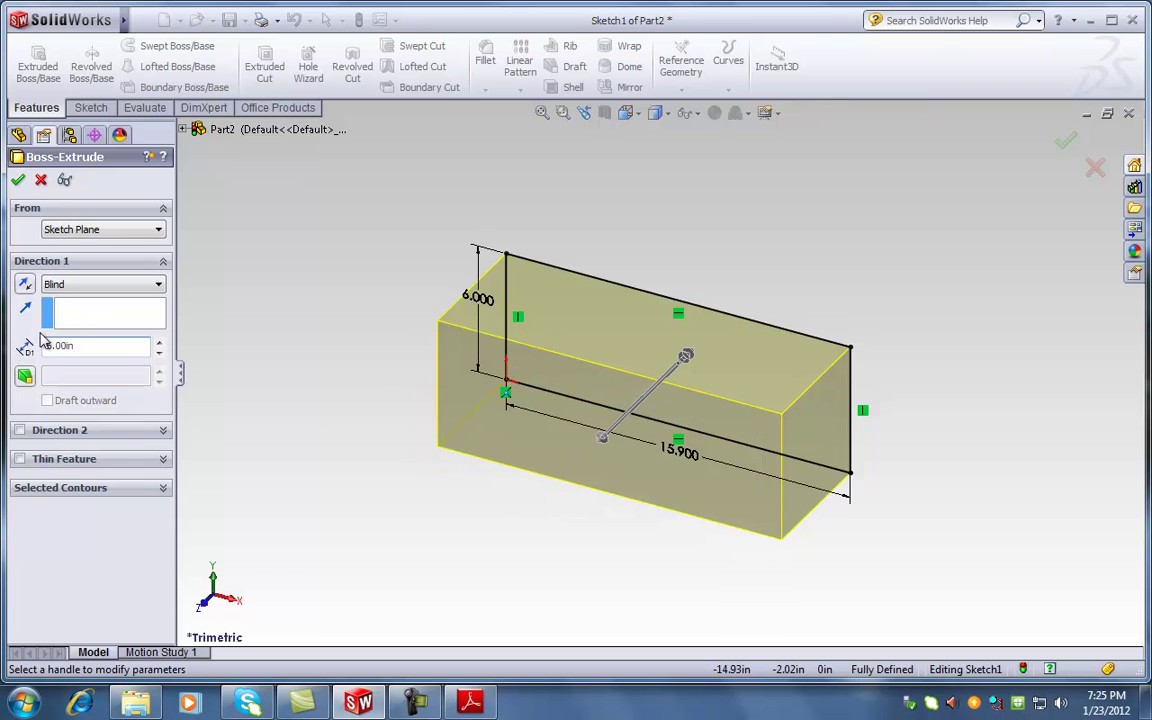
{"action": "left_click", "coordinate": [18, 180]}
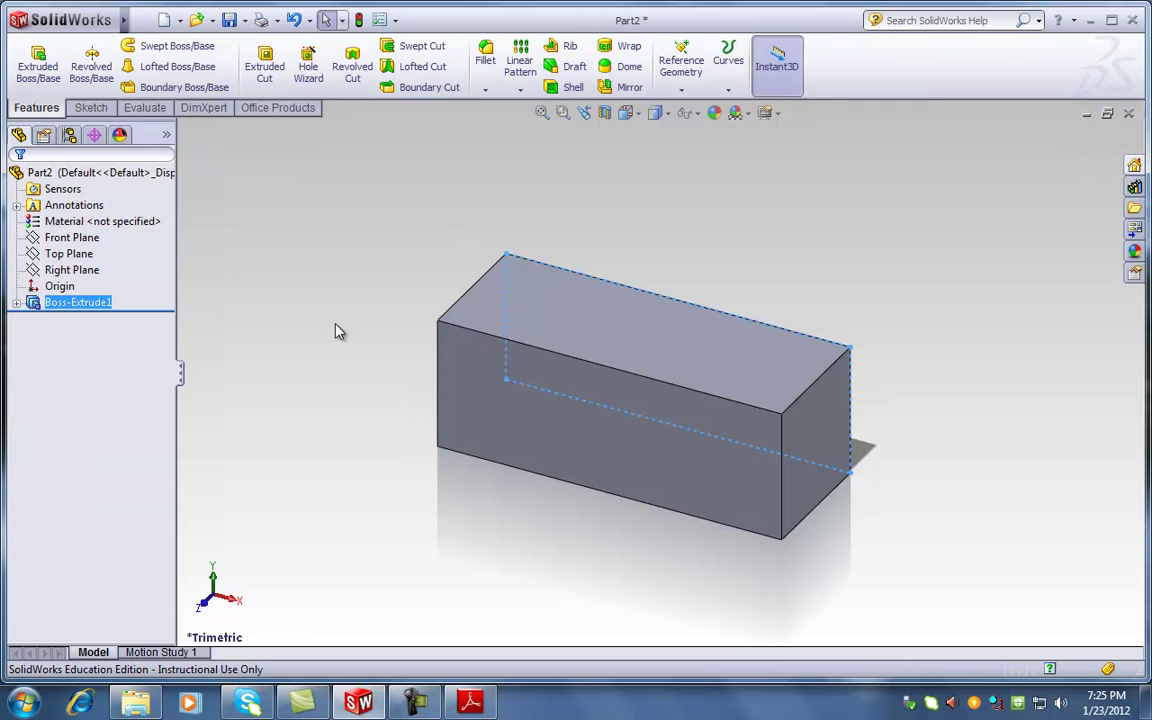
{"action": "key", "text": "z"}
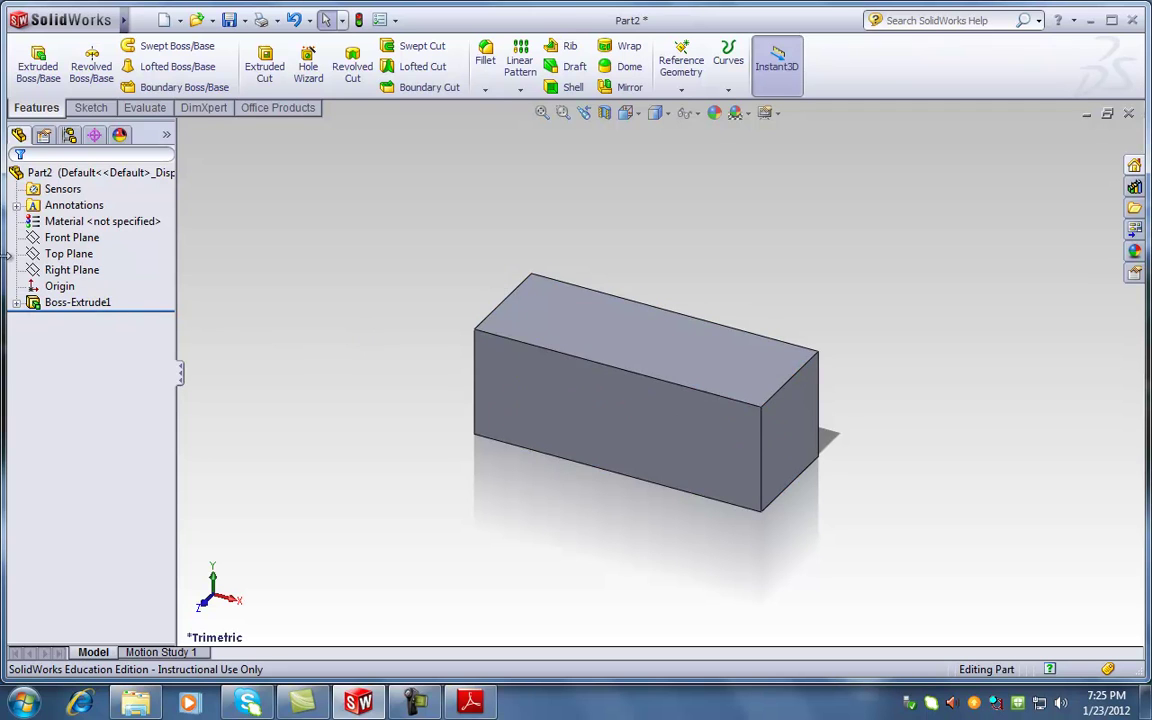
{"action": "left_click", "coordinate": [92, 240]}
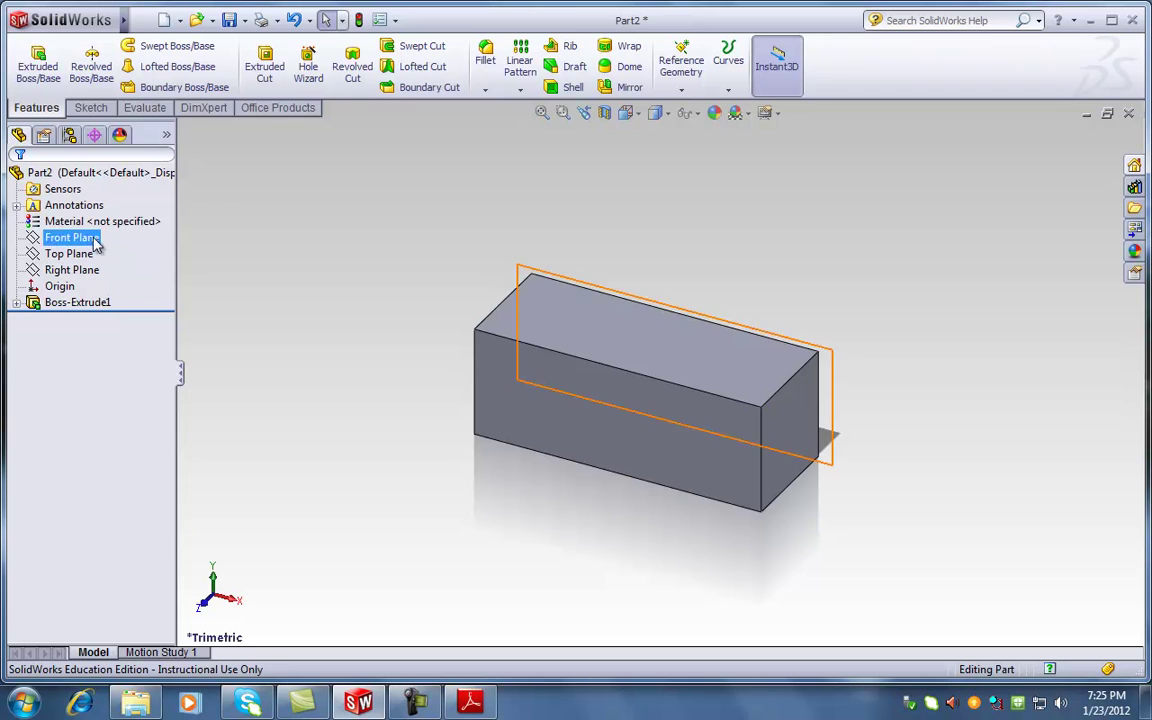
{"action": "left_click", "coordinate": [16, 302]}
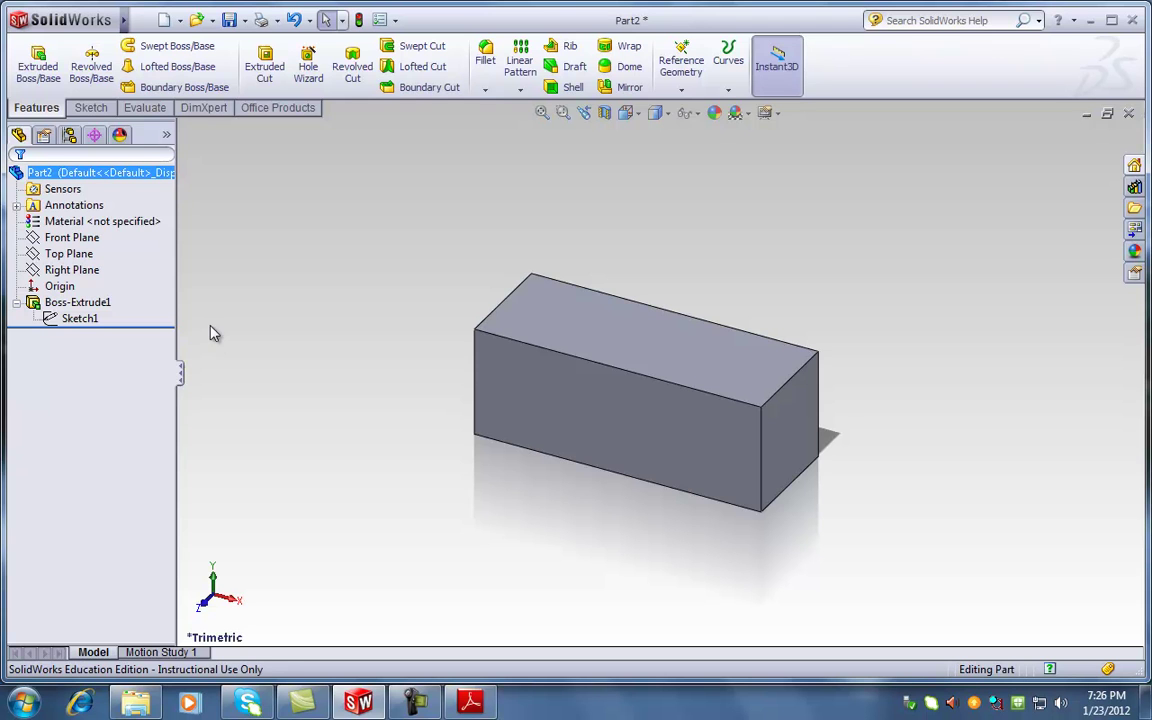
{"action": "left_click", "coordinate": [103, 306]}
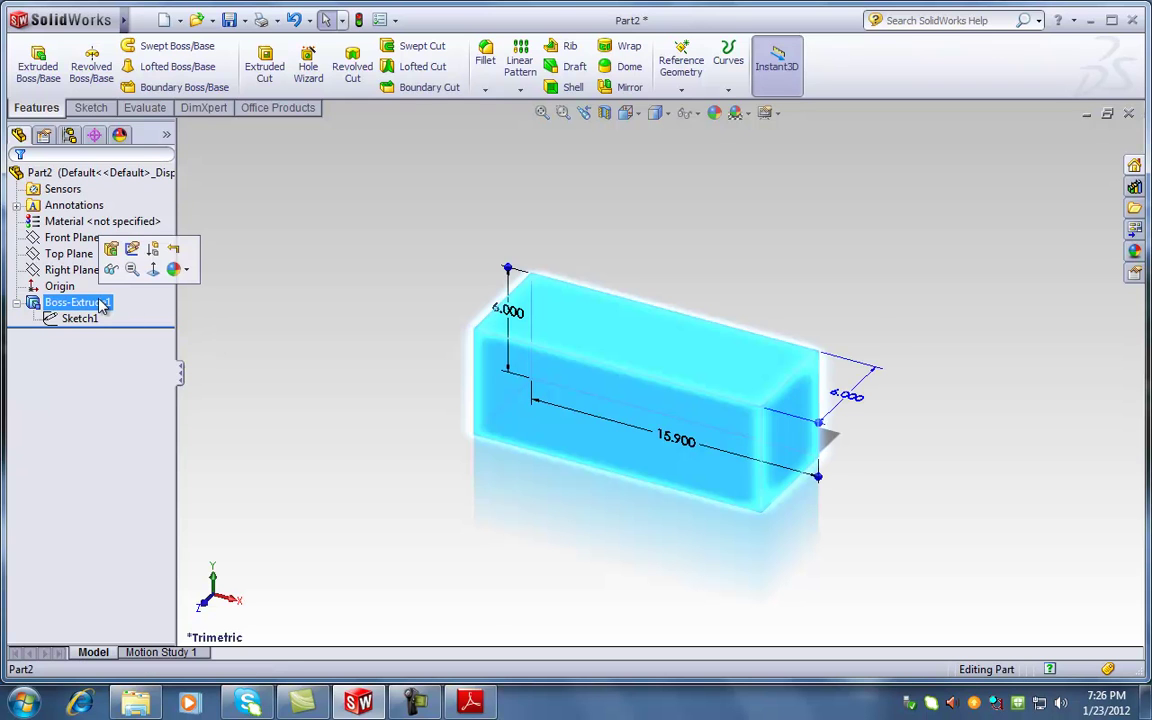
{"action": "key", "text": "Delete"}
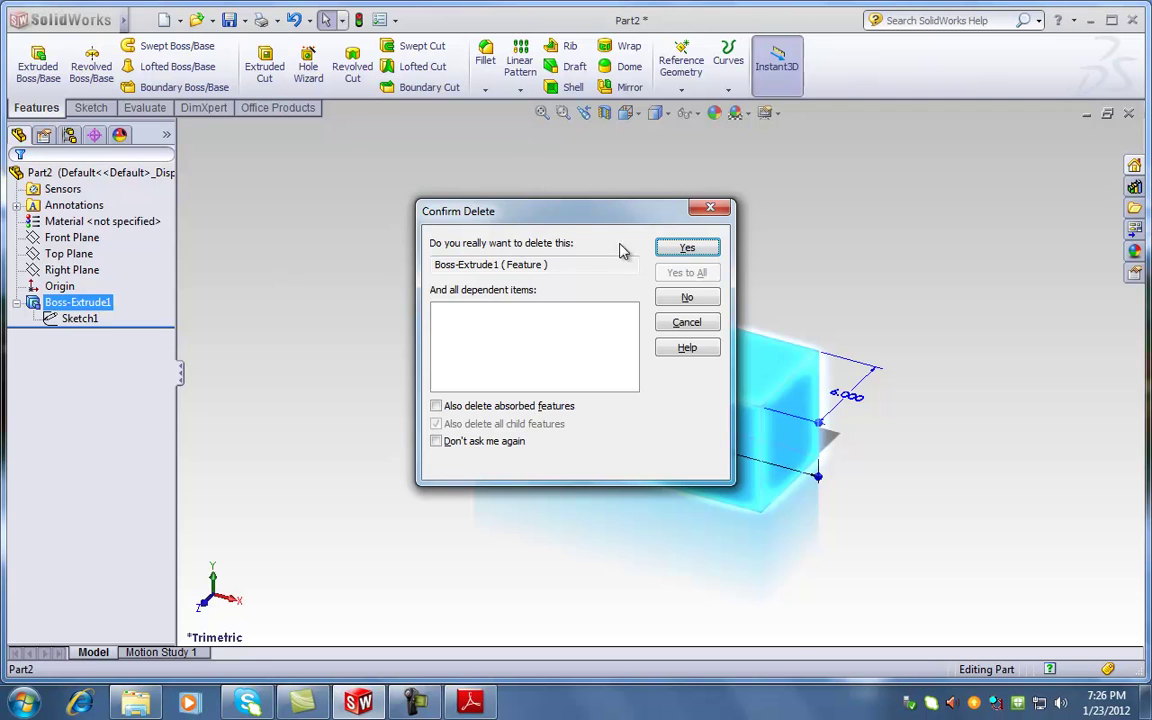
{"action": "left_click", "coordinate": [687, 249]}
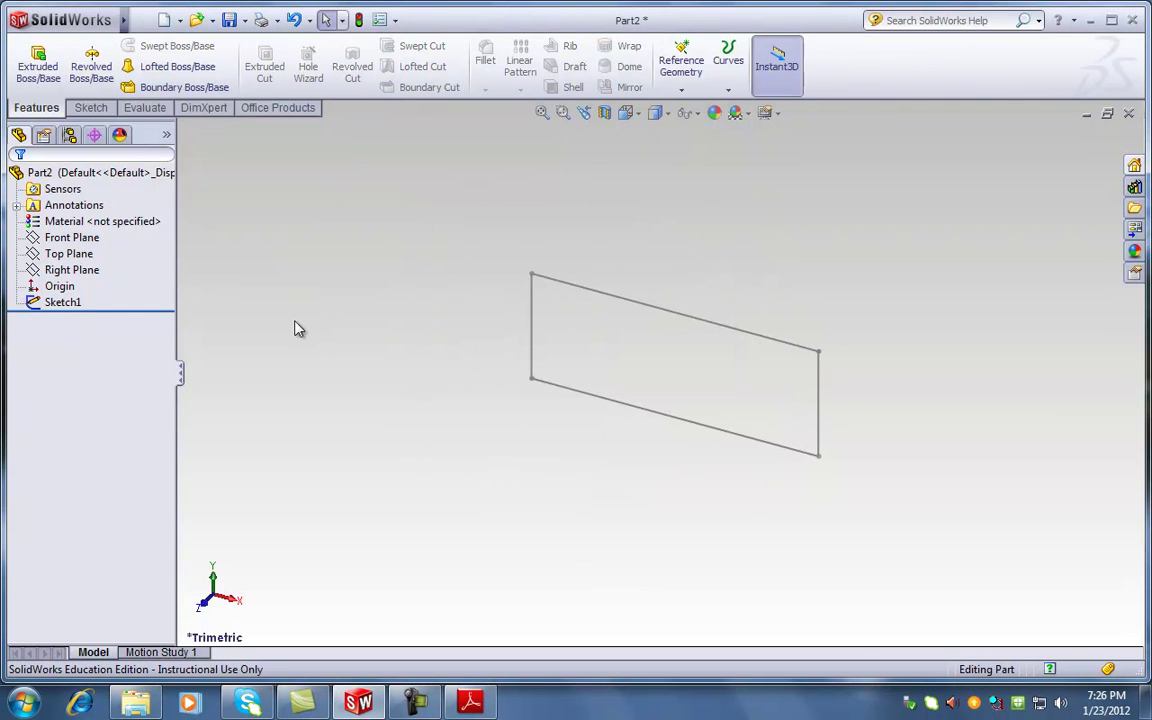
{"action": "left_click", "coordinate": [77, 305]}
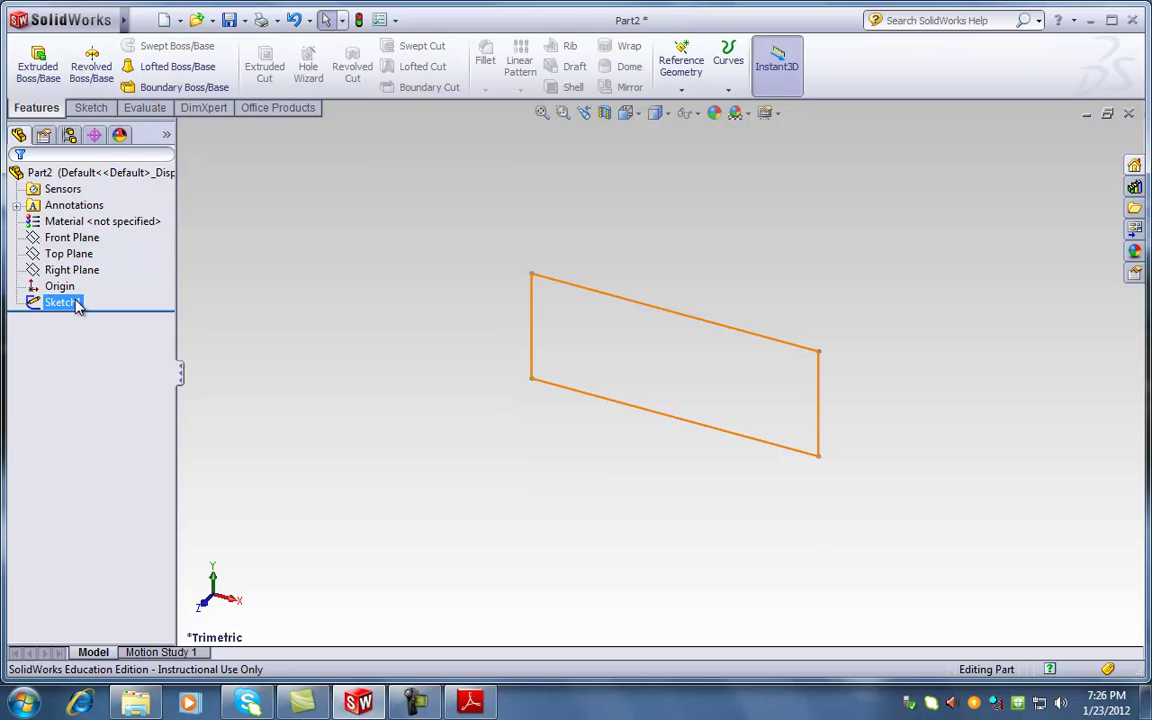
{"action": "key", "text": "ctrl+z"}
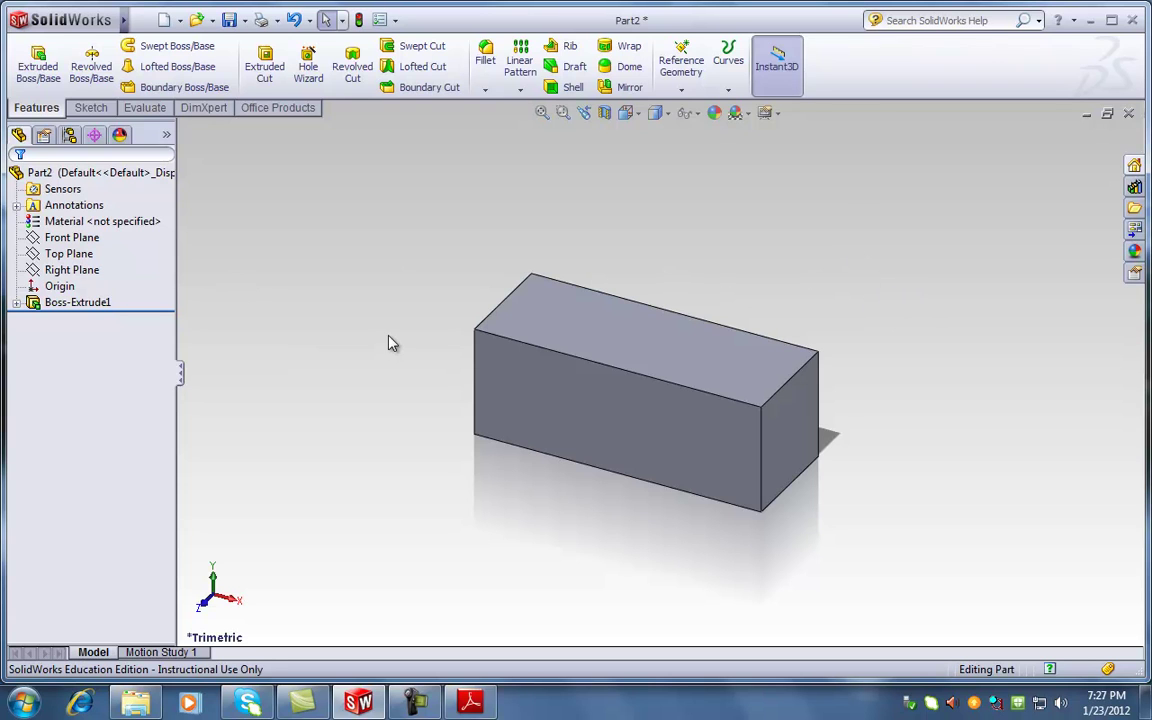
- Highlight the Right Plane and select the block's front, top and right end faces
{"action": "scroll", "coordinate": [870, 440], "scroll_direction": "down", "scroll_amount": 2}
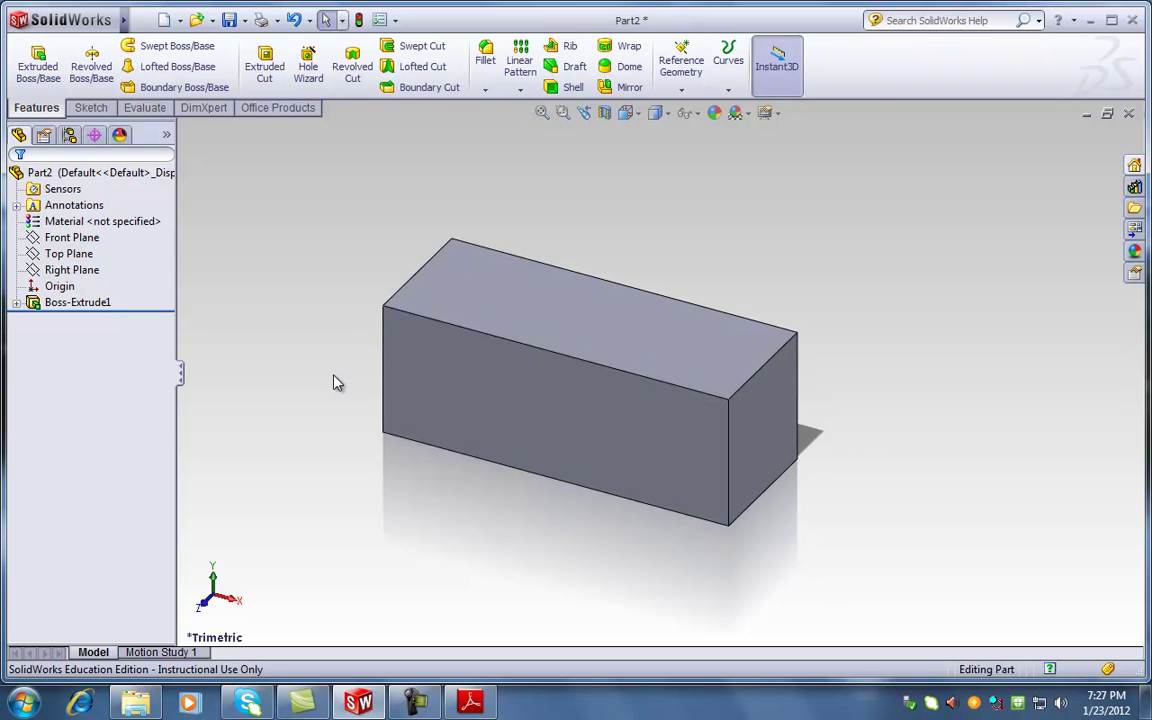
{"action": "scroll", "coordinate": [311, 357], "scroll_direction": "down", "scroll_amount": 2}
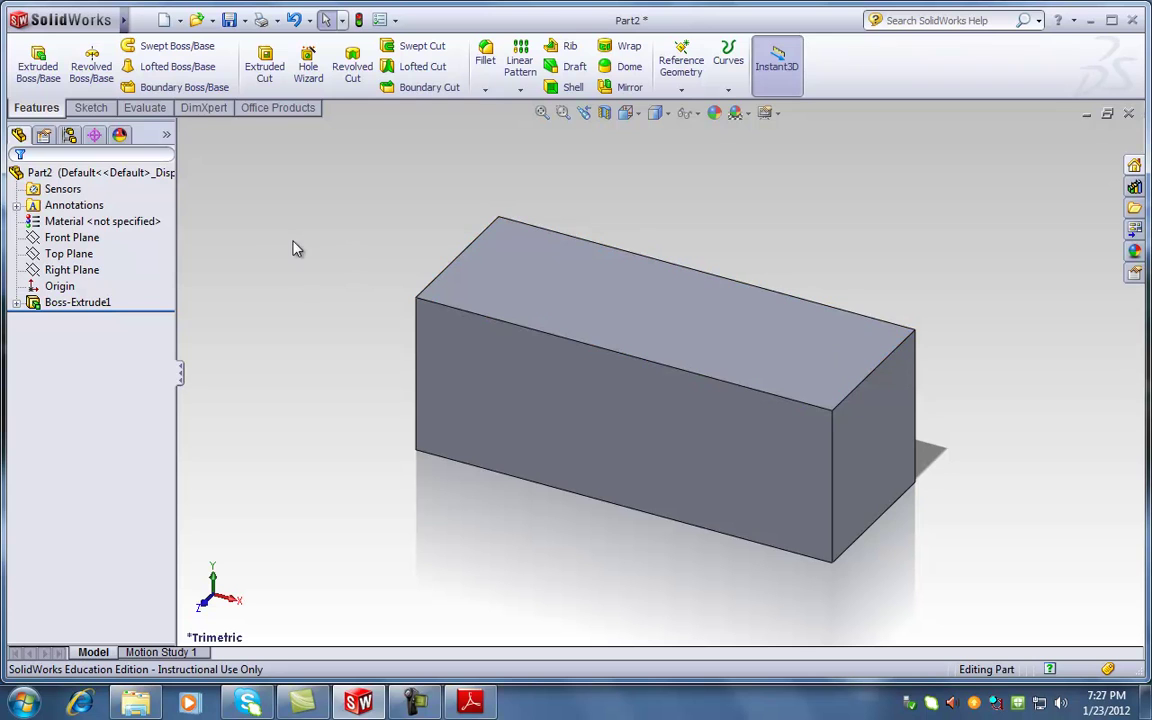
{"action": "left_click", "coordinate": [76, 272]}
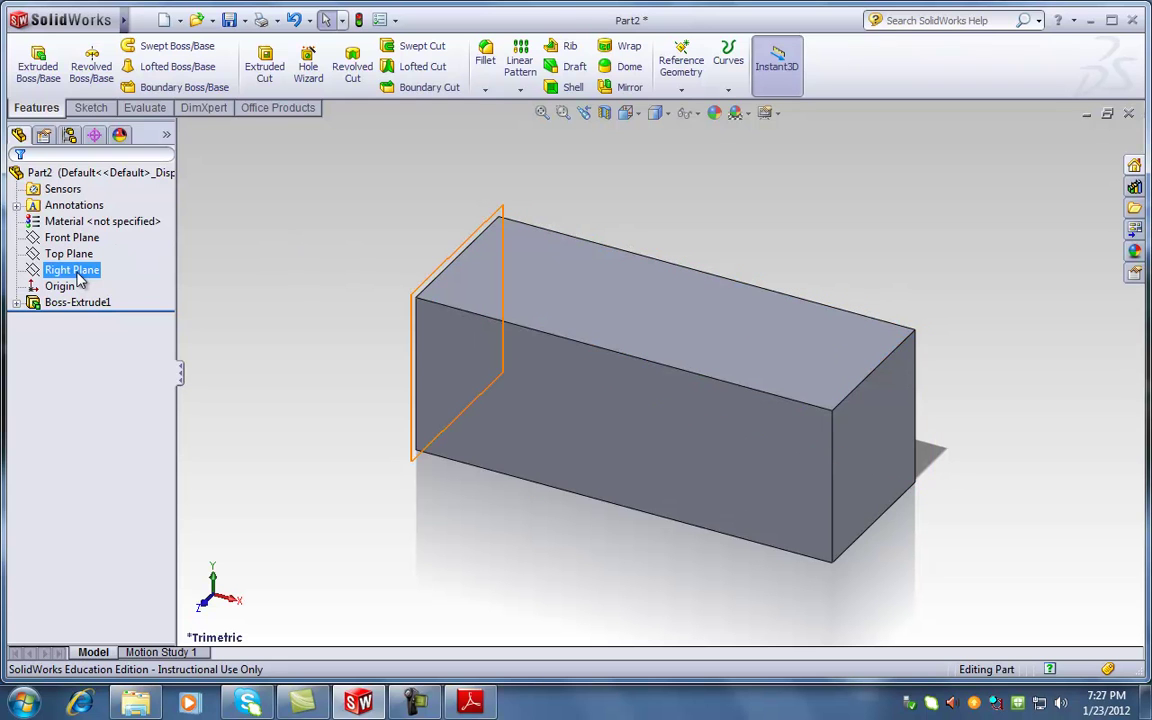
{"action": "left_click", "coordinate": [537, 391]}
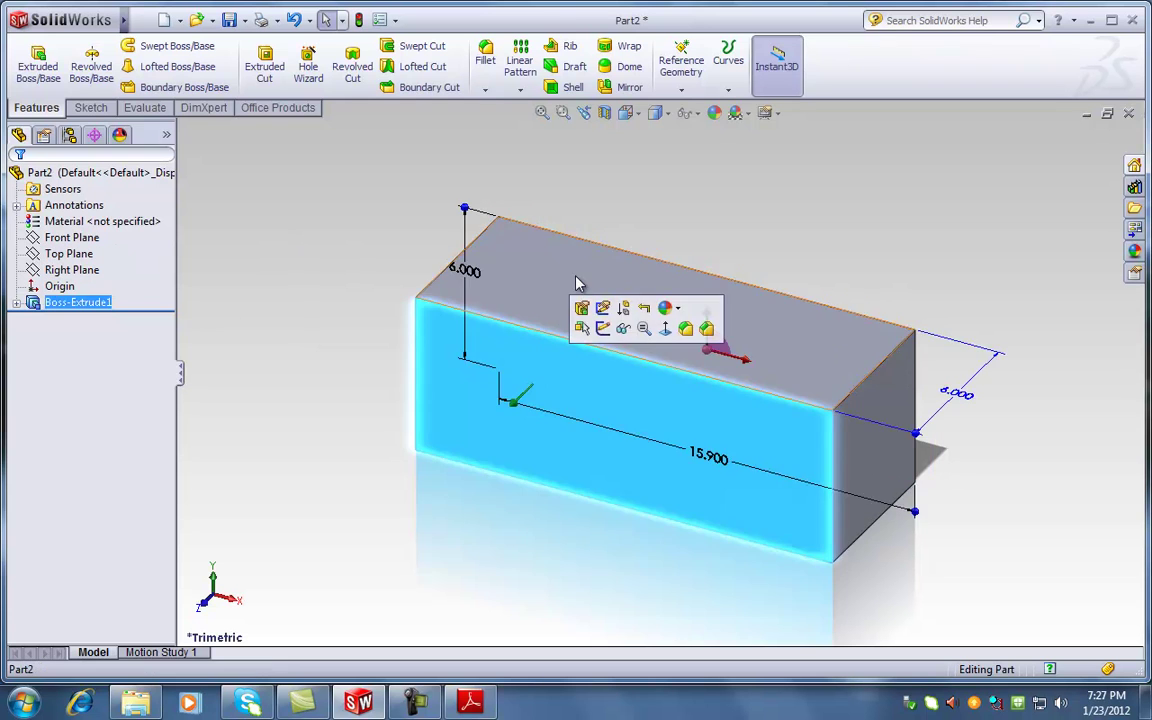
{"action": "left_click", "coordinate": [578, 278]}
{"action": "left_click", "coordinate": [872, 445]}
- Orbit the block to inspect it from above and underneath, then bring up the view orientations list
{"action": "middle_click_drag", "start_coordinate": [717, 465], "coordinate": [689, 291]}
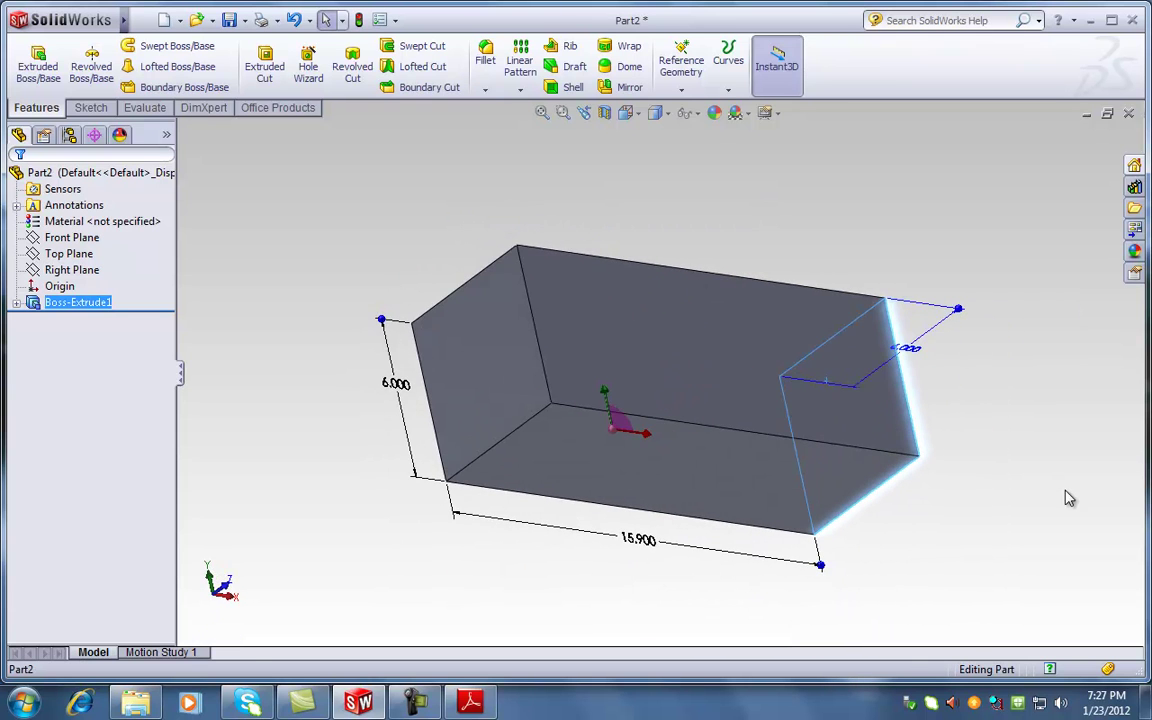
{"action": "left_click", "coordinate": [1010, 443]}
{"action": "middle_click_drag", "start_coordinate": [1010, 443], "coordinate": [668, 468]}
{"action": "left_click", "coordinate": [660, 470]}
{"action": "middle_click_drag", "start_coordinate": [542, 463], "coordinate": [715, 327]}
{"action": "left_click", "coordinate": [998, 437]}
{"action": "key", "text": "space"}
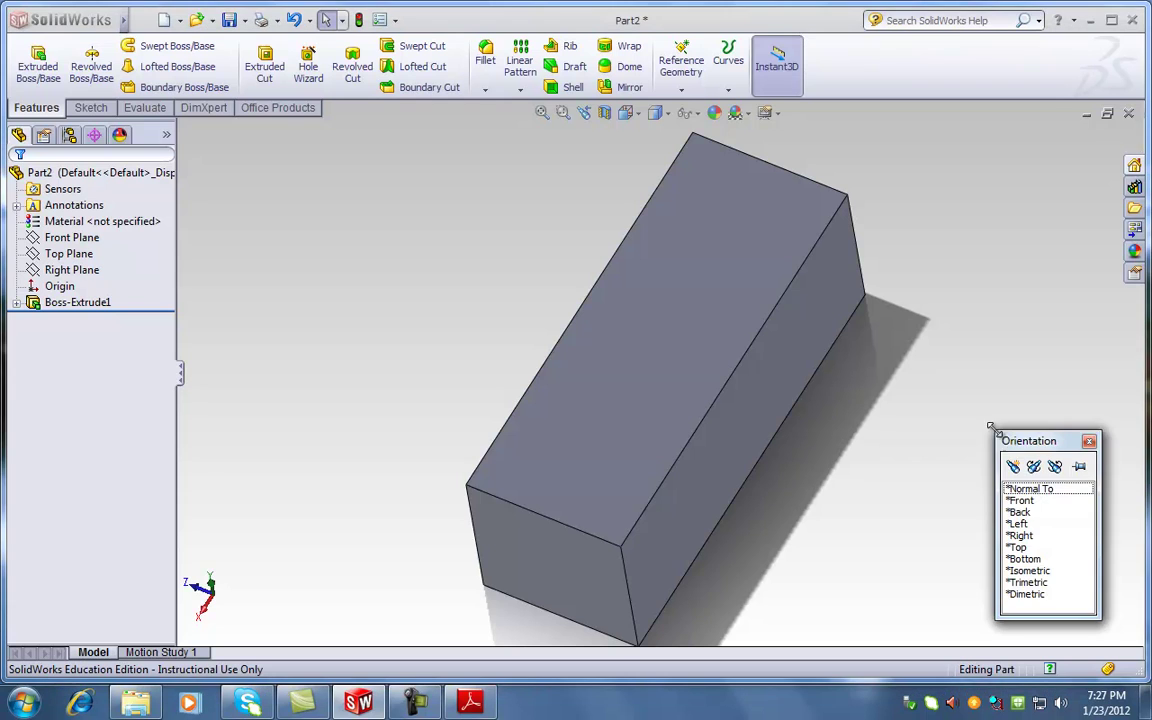
- Switch the block to the *Isometric view and zoom it to fit the window
{"action": "left_click", "coordinate": [1015, 567]}
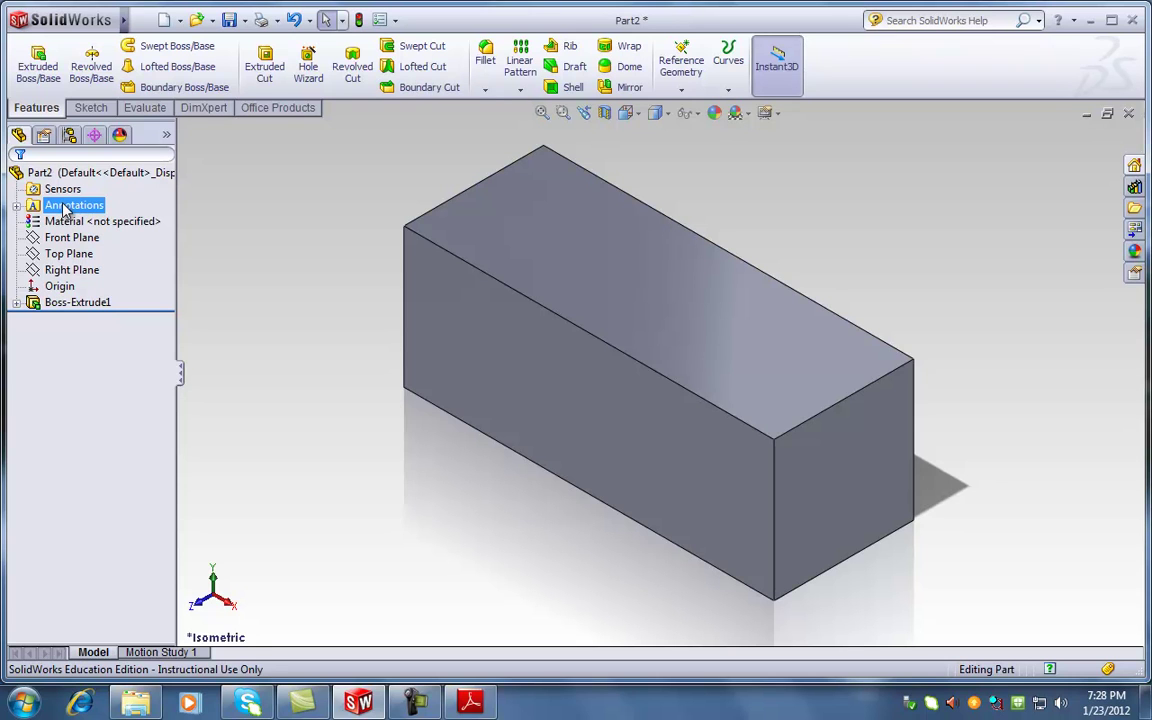
{"action": "left_click", "coordinate": [290, 289]}
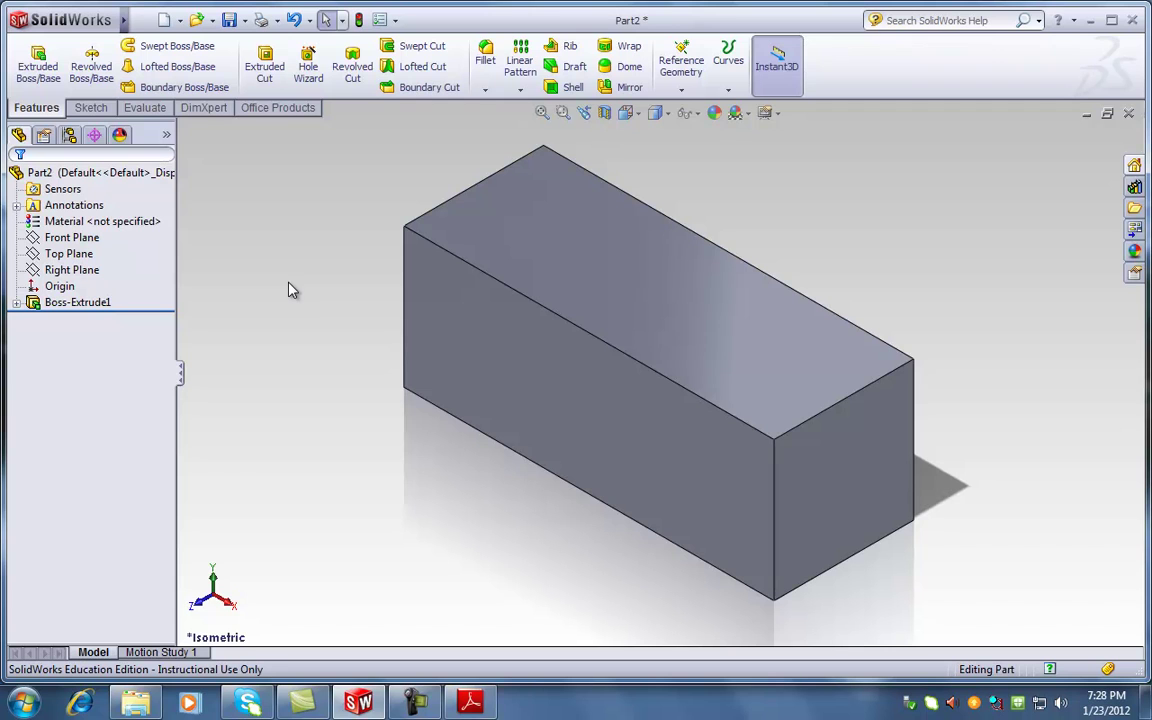
{"action": "key", "text": "f"}
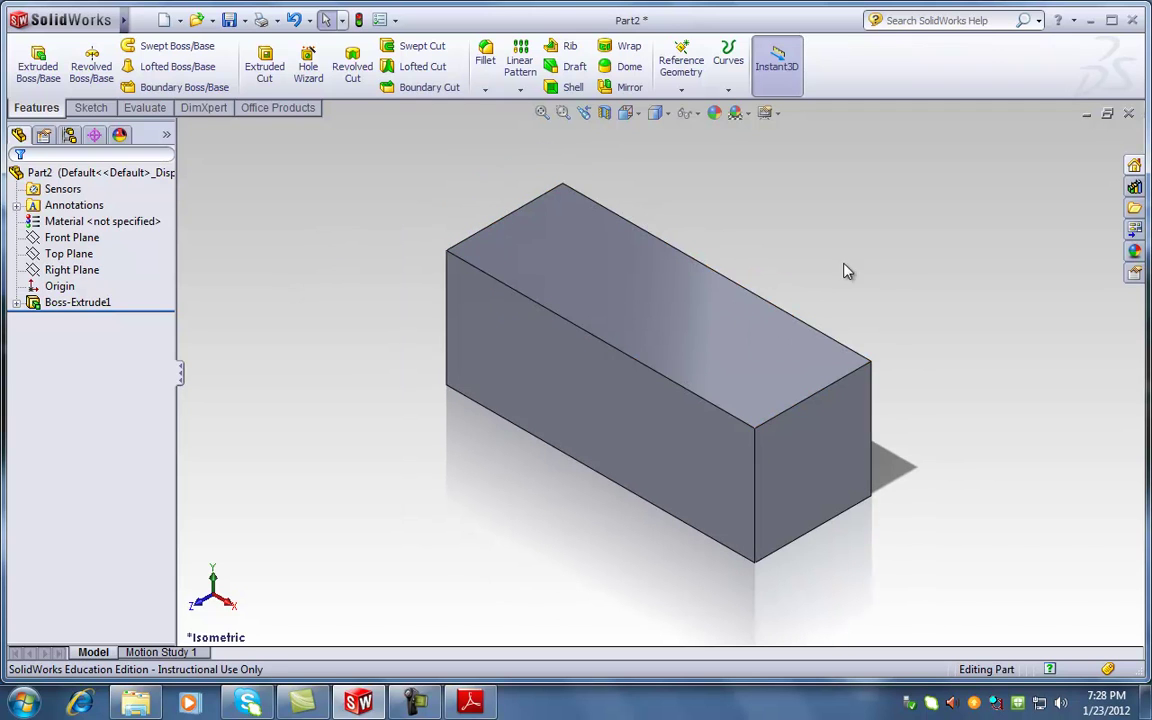